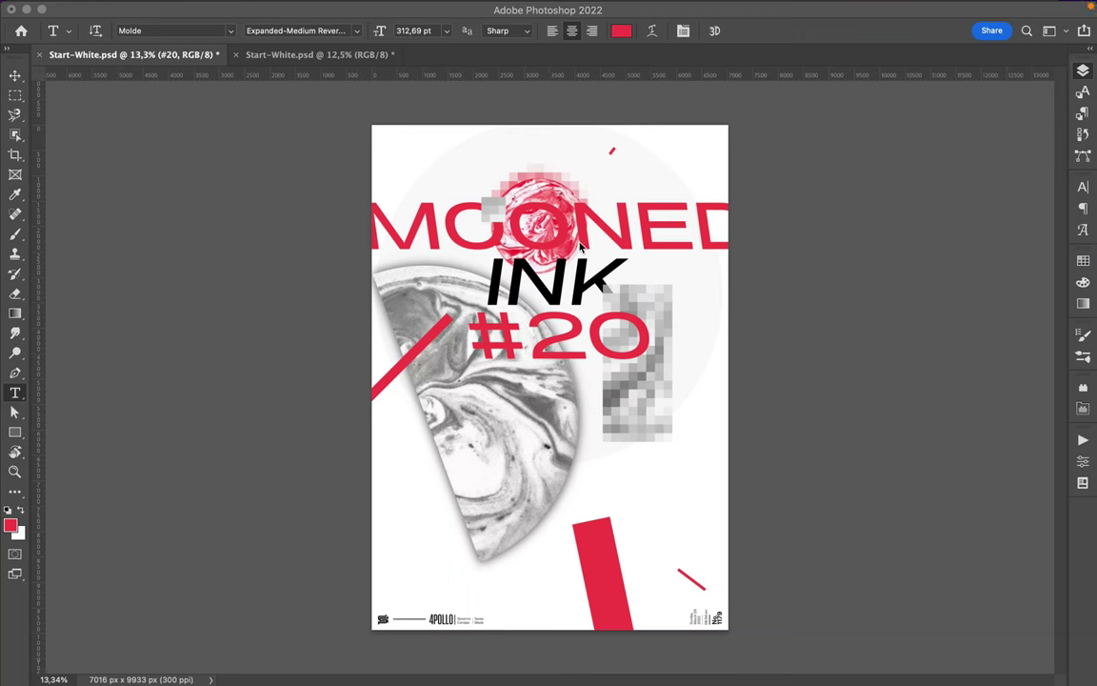
# Slide the MOONED and INK title text right so they run off the edge.
pyautogui.press('v')
pyautogui.moveTo(588, 233)
pyautogui.mouseDown()
pyautogui.moveTo(782, 237)
pyautogui.moveTo(463, 449)
pyautogui.mouseUp()
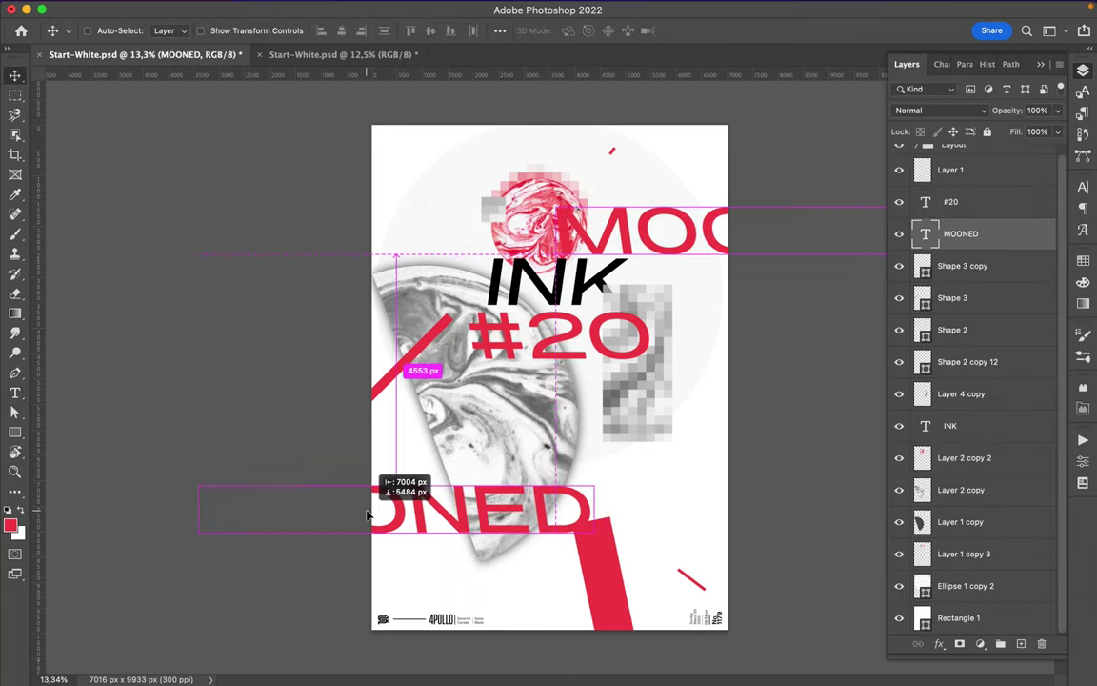
pyautogui.moveTo(495, 297)
pyautogui.mouseDown()
pyautogui.moveTo(683, 310)
pyautogui.moveTo(401, 518)
pyautogui.mouseUp()
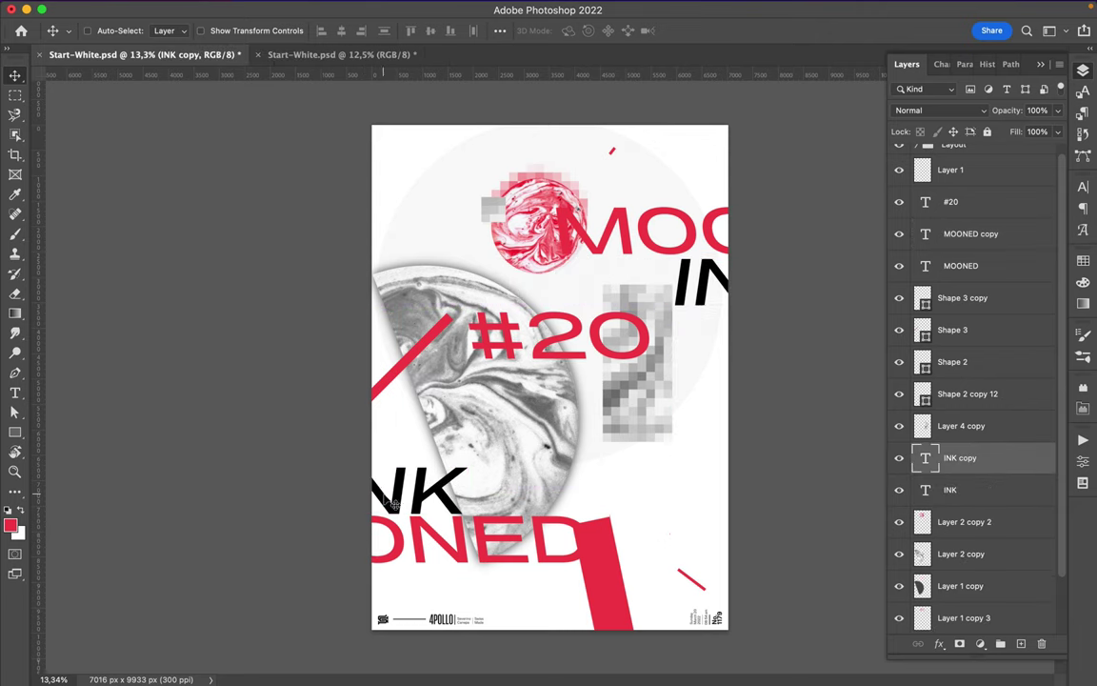
# Move #20 to the lower left, raise the lower-left copies, and place a #20 copy upper right.
pyautogui.click(548, 351)
pyautogui.moveTo(546, 348)
pyautogui.mouseDown()
pyautogui.moveTo(364, 482)
pyautogui.moveTo(712, 440)
pyautogui.moveTo(713, 363)
pyautogui.moveTo(403, 628)
pyautogui.moveTo(362, 606)
pyautogui.mouseUp()
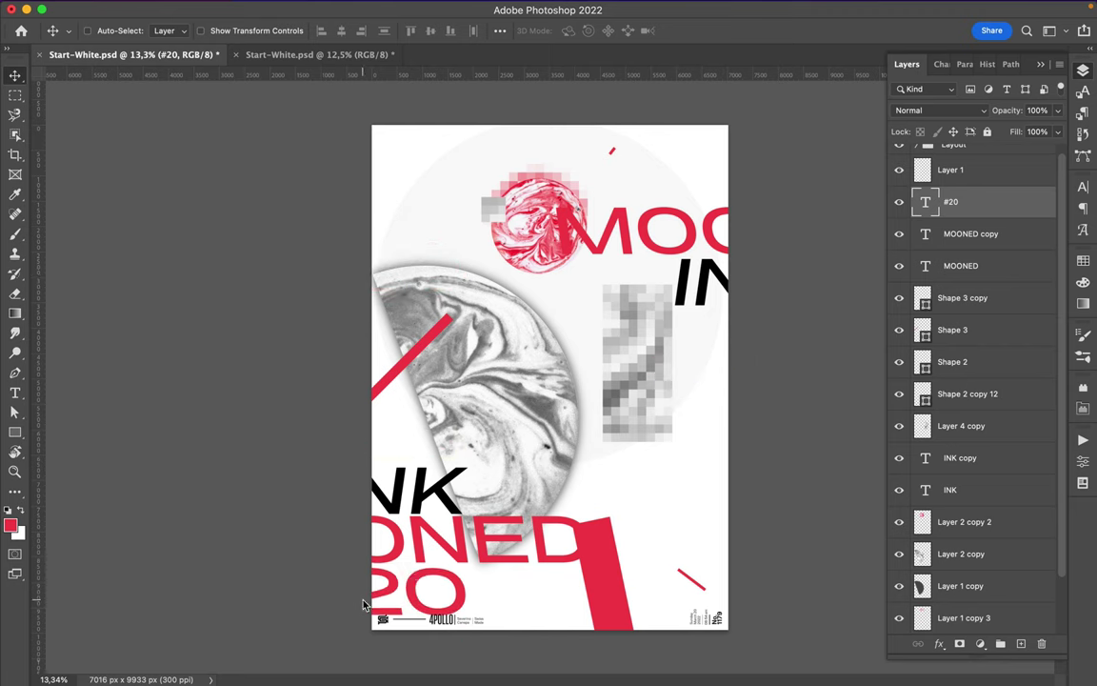
pyautogui.keyDown('shift'); pyautogui.click(419, 550); pyautogui.keyUp('shift')
pyautogui.keyDown('shift'); pyautogui.click(380, 455); pyautogui.keyUp('shift')
pyautogui.moveTo(381, 455); pyautogui.dragTo(381, 384)
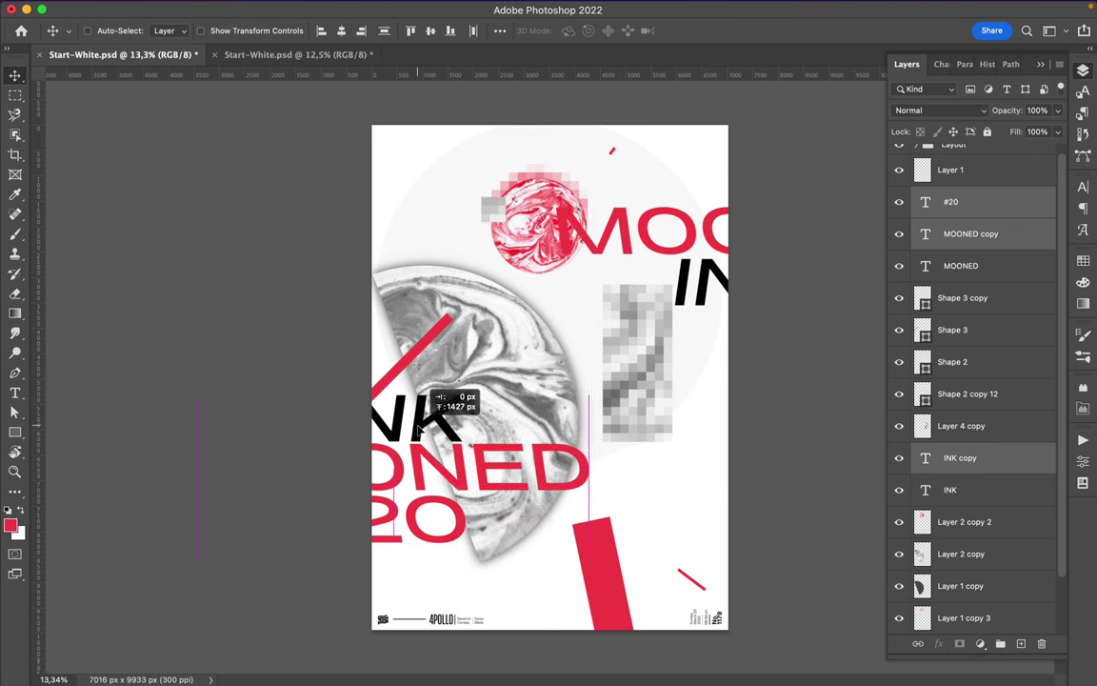
pyautogui.click(442, 515)
pyautogui.moveTo(443, 515)
pyautogui.mouseDown()
pyautogui.moveTo(441, 558)
pyautogui.moveTo(786, 325)
pyautogui.mouseUp()
# Move the lower-left INK text down beneath ONED.
pyautogui.click(389, 372)
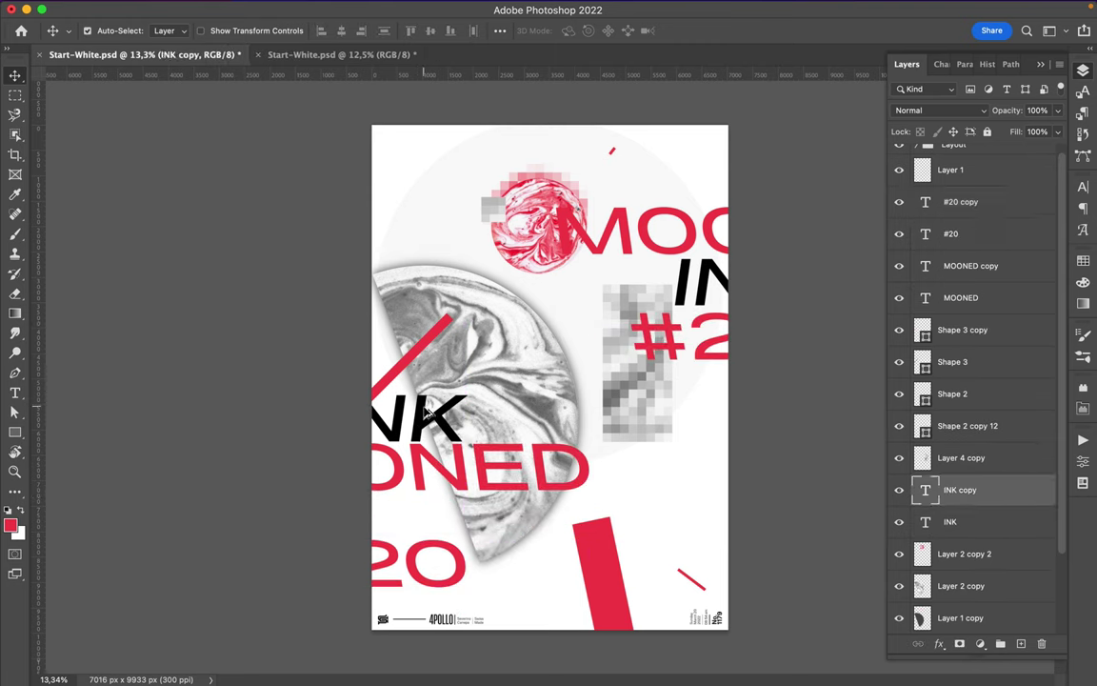
pyautogui.press('t')
pyautogui.press('Escape')
pyautogui.press('v')
pyautogui.moveTo(422, 412); pyautogui.dragTo(426, 514)
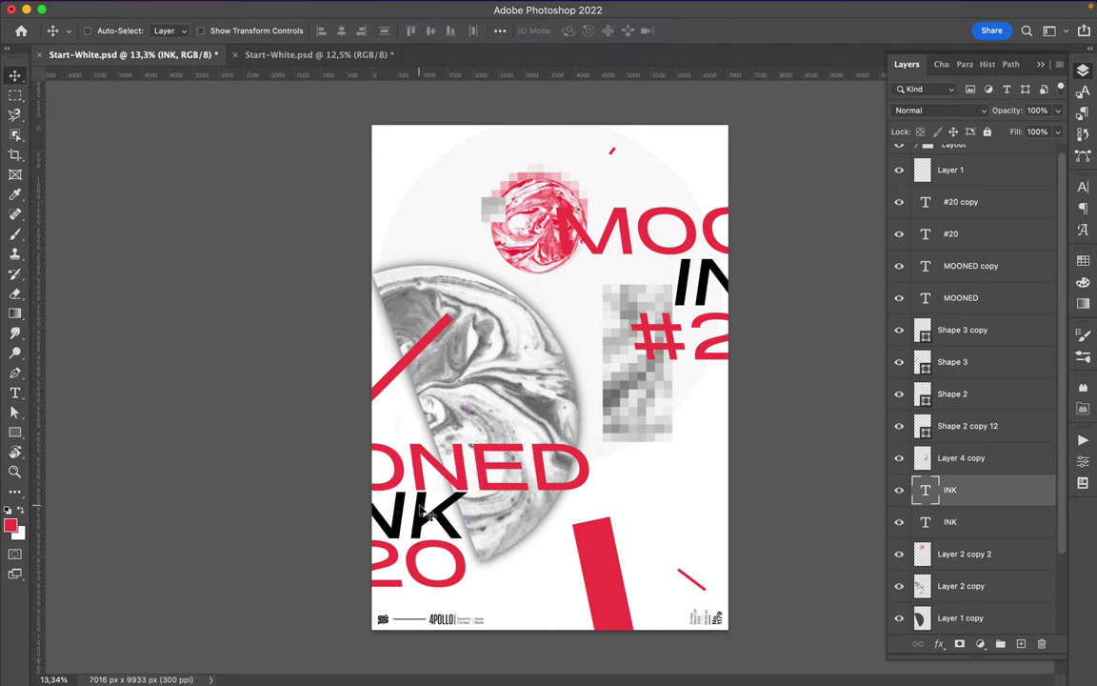
# Select the upper-right MOONED, INK and #20 copy layers together.
pyautogui.click(695, 233)
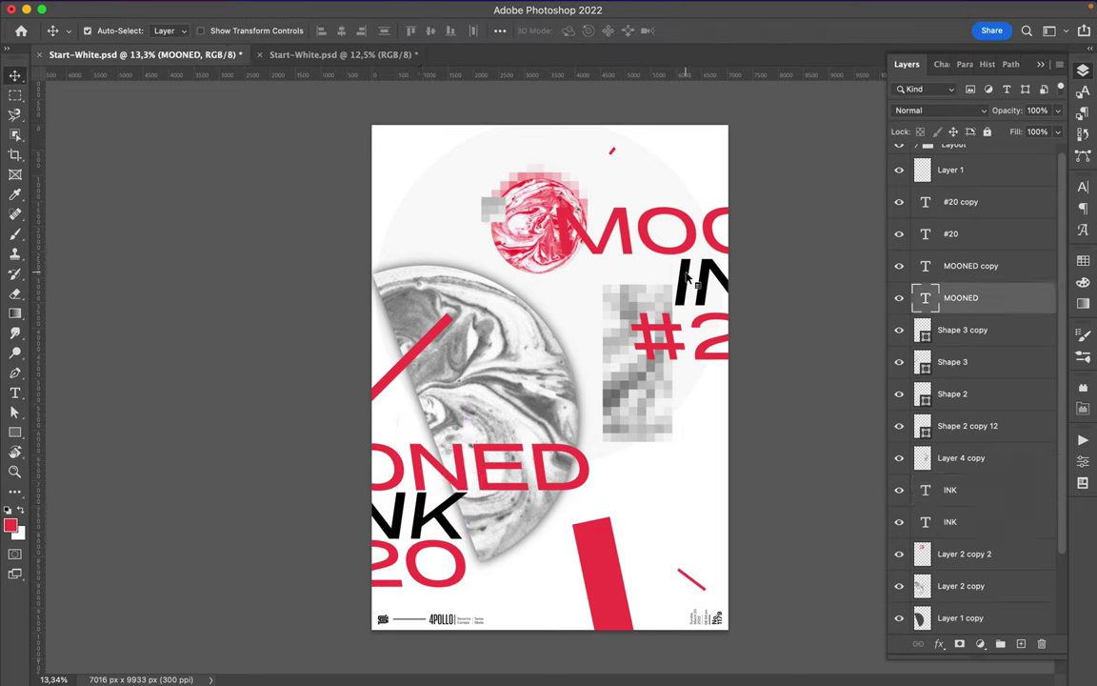
pyautogui.keyDown('shift'); pyautogui.click(700, 281); pyautogui.keyUp('shift')
pyautogui.keyDown('shift'); pyautogui.click(678, 330); pyautogui.keyUp('shift')
pyautogui.hotkey('ctrl', 't')
# Scale the upper-right MOONED, INK and #20 trio down to 61.08%.
pyautogui.moveTo(555, 283)
pyautogui.mouseDown()
pyautogui.moveTo(693, 250)
pyautogui.moveTo(670, 238)
pyautogui.mouseUp()
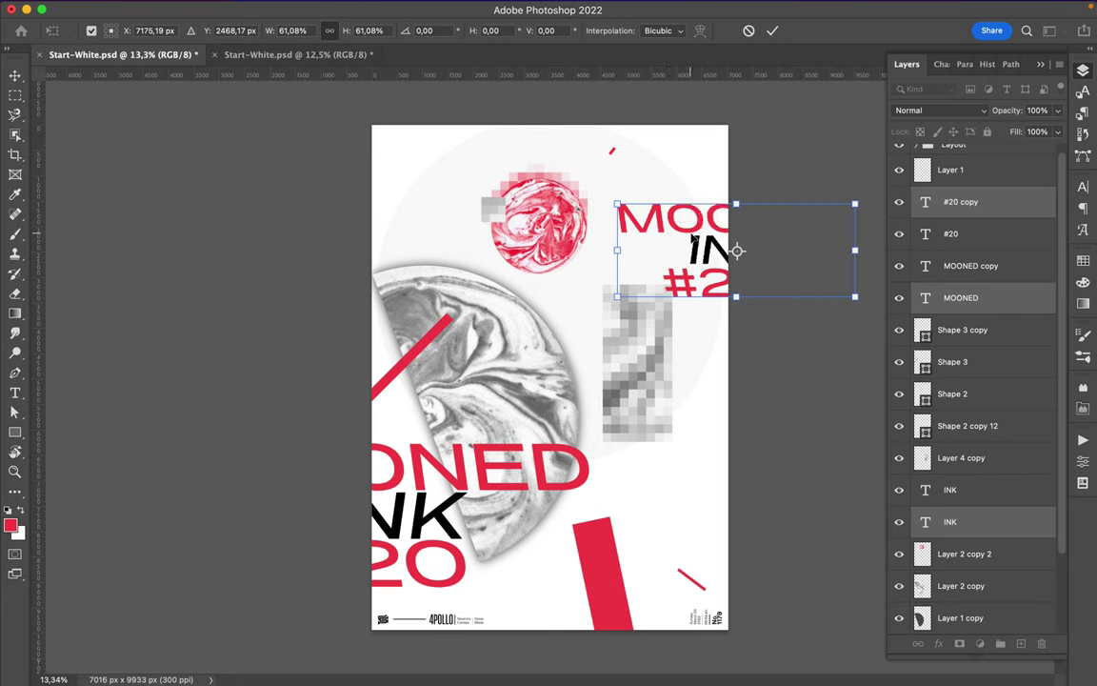
pyautogui.press('Return')
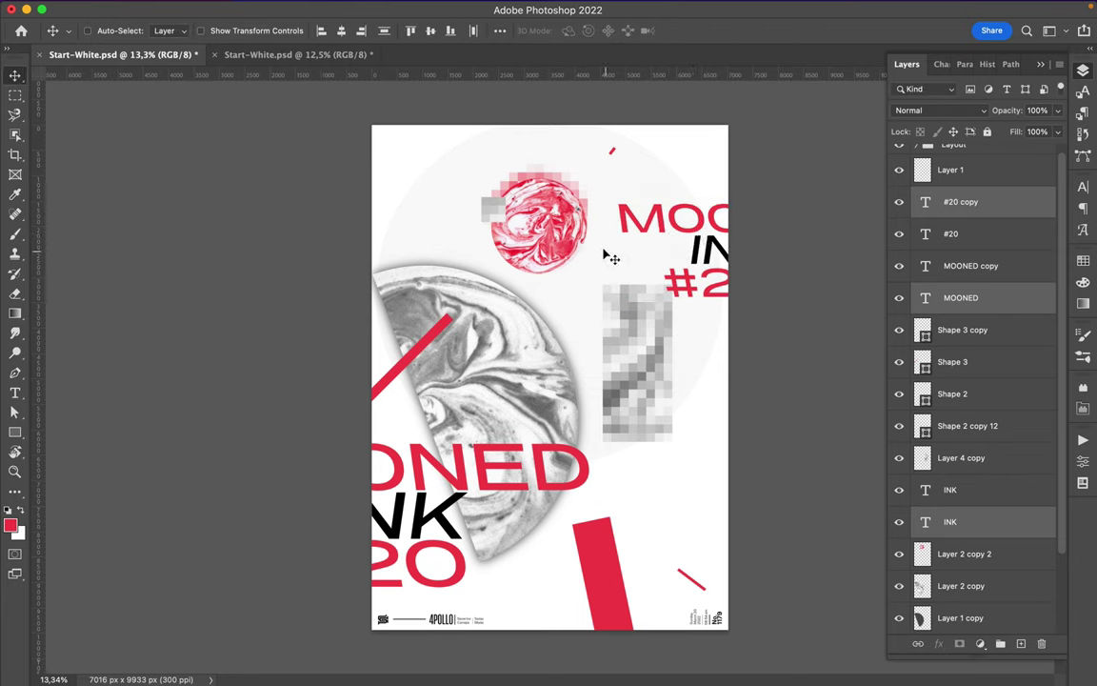
pyautogui.click(483, 363)
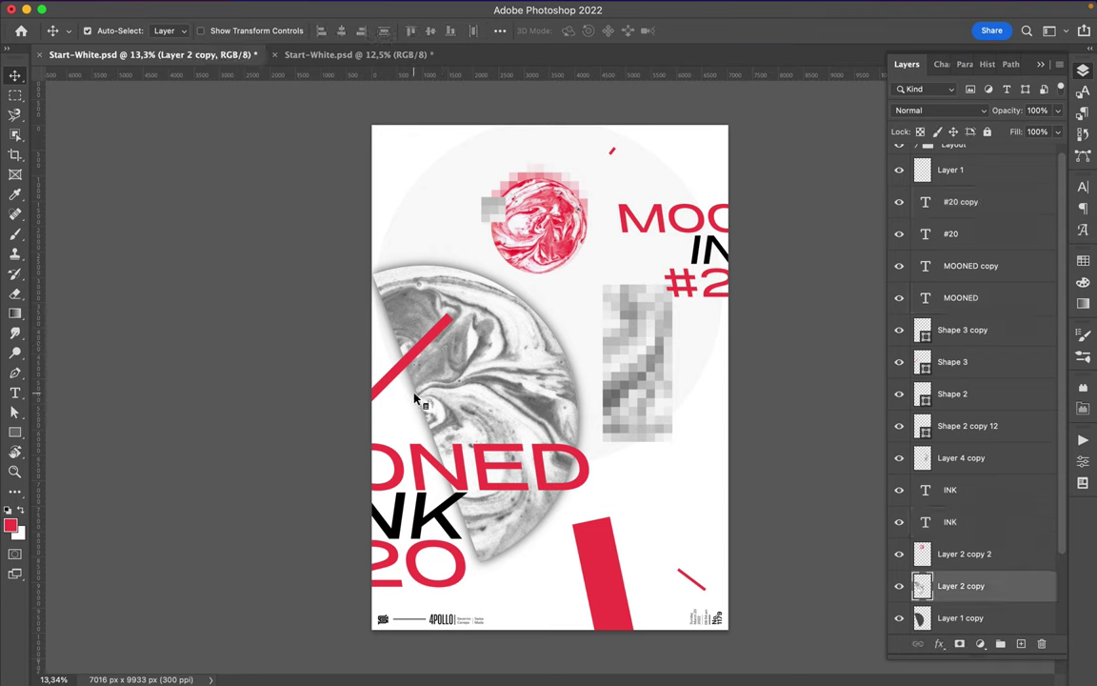
# Rotate the large marble half-circle about −114° and shift it slightly right.
pyautogui.moveTo(416, 400); pyautogui.dragTo(493, 373)
pyautogui.hotkey('ctrl', 't')
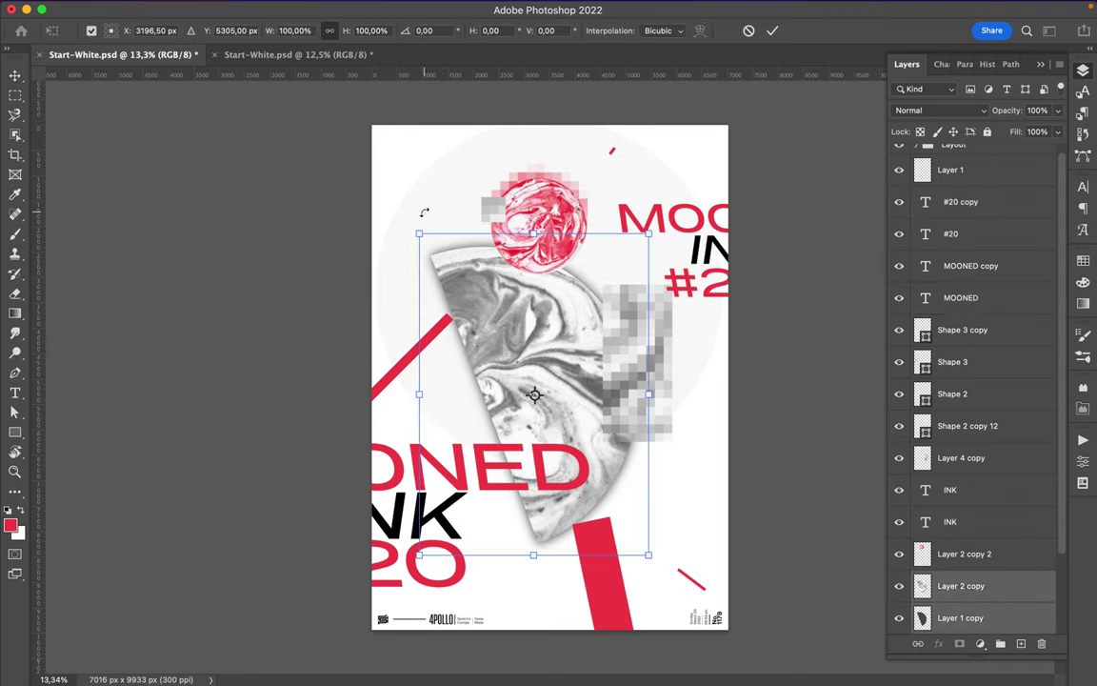
pyautogui.moveTo(426, 213); pyautogui.dragTo(343, 358)
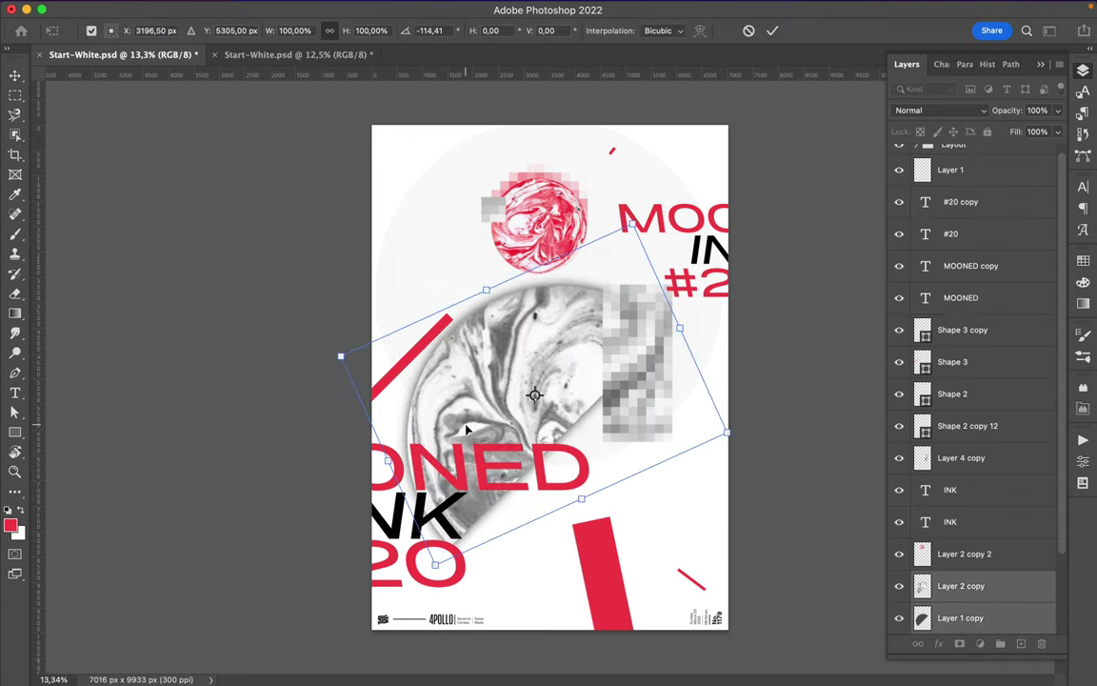
pyautogui.moveTo(467, 431); pyautogui.dragTo(519, 419)
pyautogui.press('Return')
# Add a marble half-circle copy scaled to about 41% at the top left.
pyautogui.moveTo(433, 229); pyautogui.dragTo(363, 139)
pyautogui.hotkey('ctrl', 't')
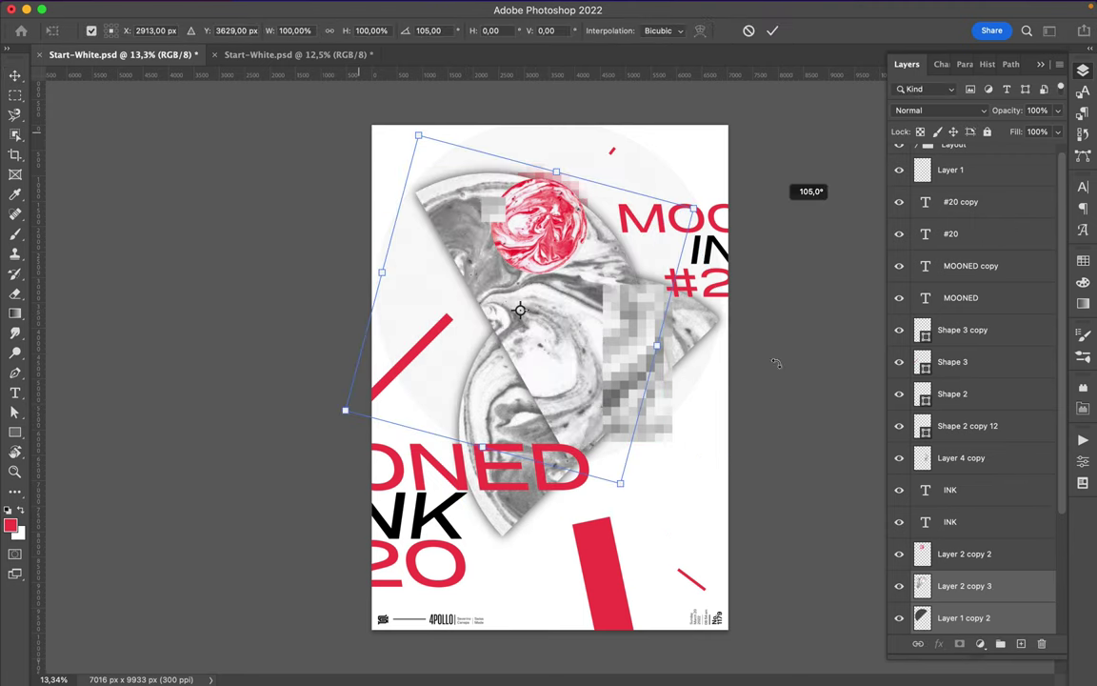
pyautogui.moveTo(662, 450); pyautogui.dragTo(478, 301)
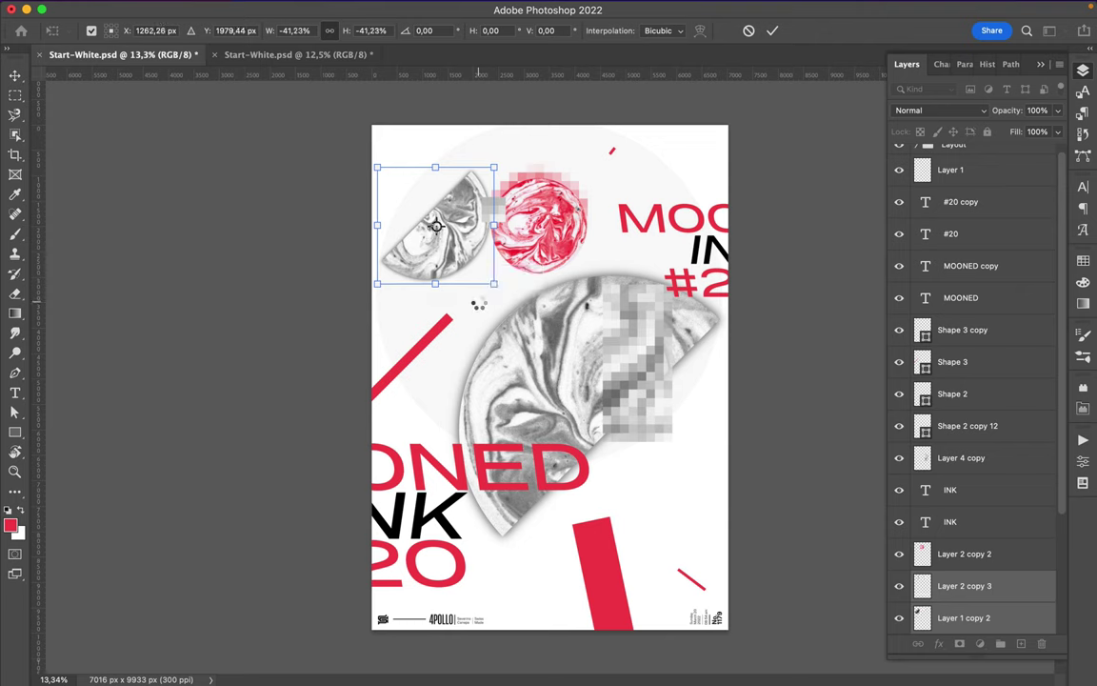
pyautogui.press('Return')
# Move the red marble circle down onto the large marble.
pyautogui.click(486, 218)
pyautogui.moveTo(533, 176); pyautogui.dragTo(519, 286)
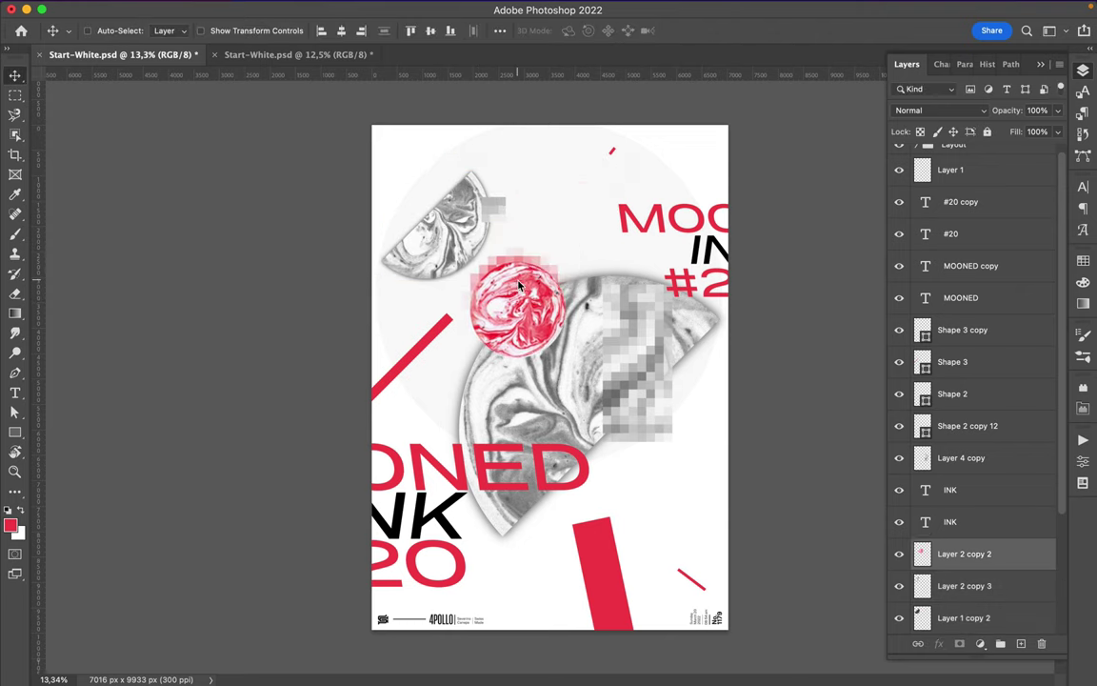
pyautogui.click(498, 222)
# Duplicate the pixel square to the lower right and lower the pixelated block.
pyautogui.moveTo(493, 213); pyautogui.dragTo(718, 508)
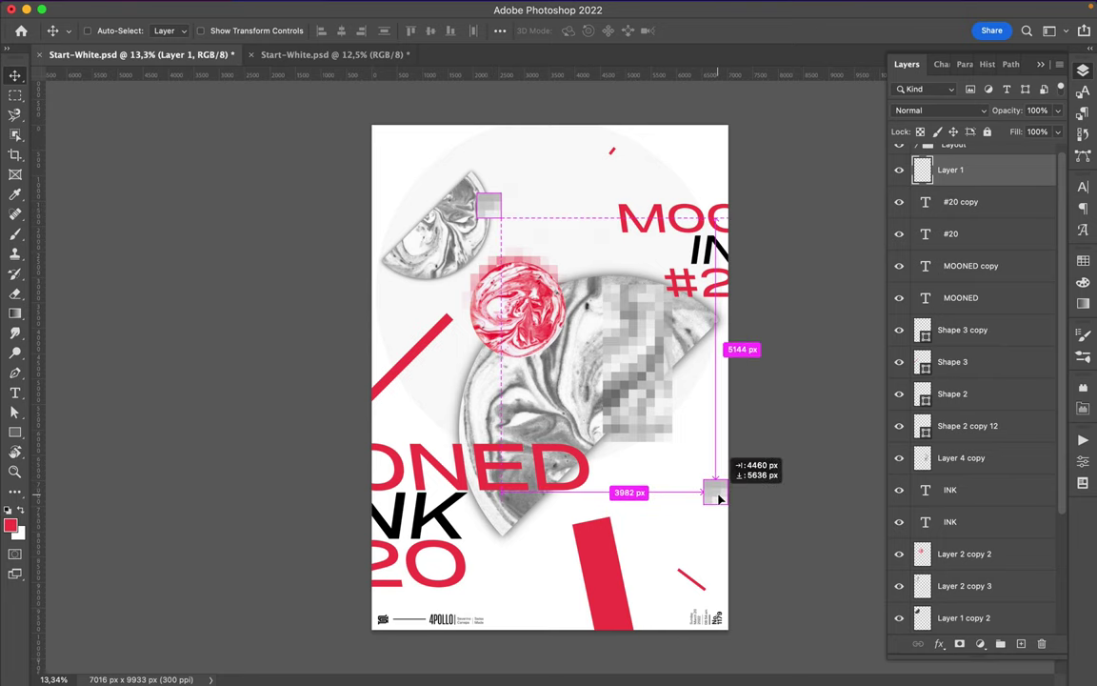
pyautogui.click(629, 423)
pyautogui.moveTo(629, 422)
pyautogui.mouseDown()
pyautogui.moveTo(647, 465)
pyautogui.moveTo(644, 522)
pyautogui.mouseUp()
# Shift the tall red bar left and down, and move a red dash onto the marble.
pyautogui.click(610, 590)
pyautogui.moveTo(610, 590)
pyautogui.mouseDown()
pyautogui.moveTo(543, 607)
pyautogui.moveTo(557, 609)
pyautogui.mouseUp()
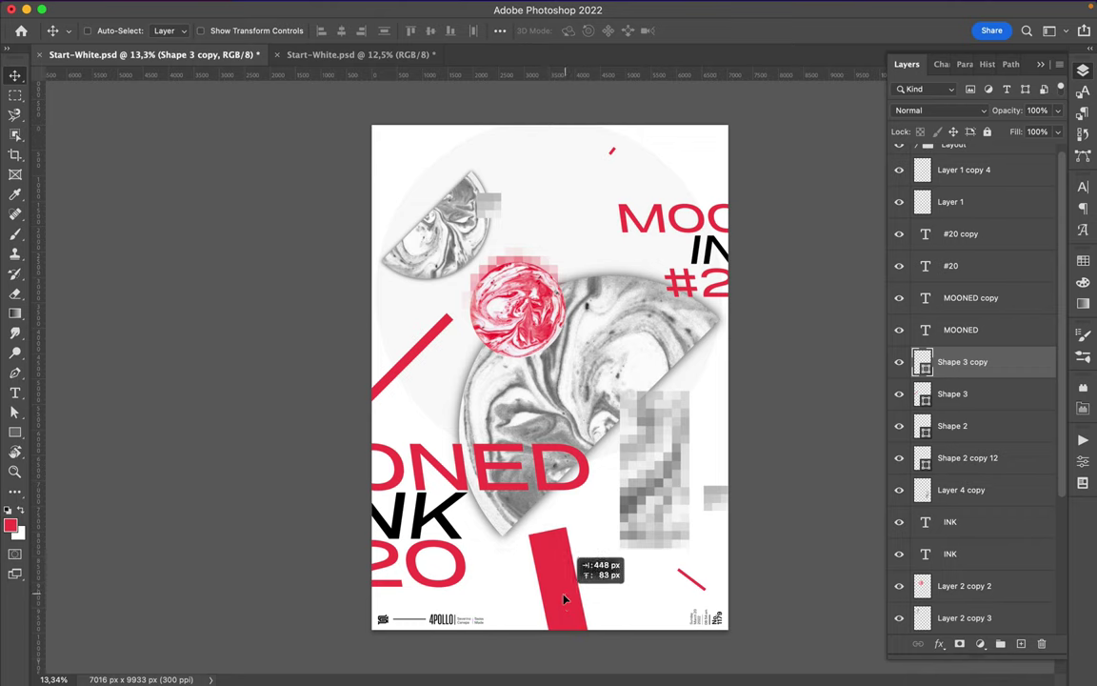
pyautogui.moveTo(691, 586); pyautogui.dragTo(599, 330)
pyautogui.click(612, 154)
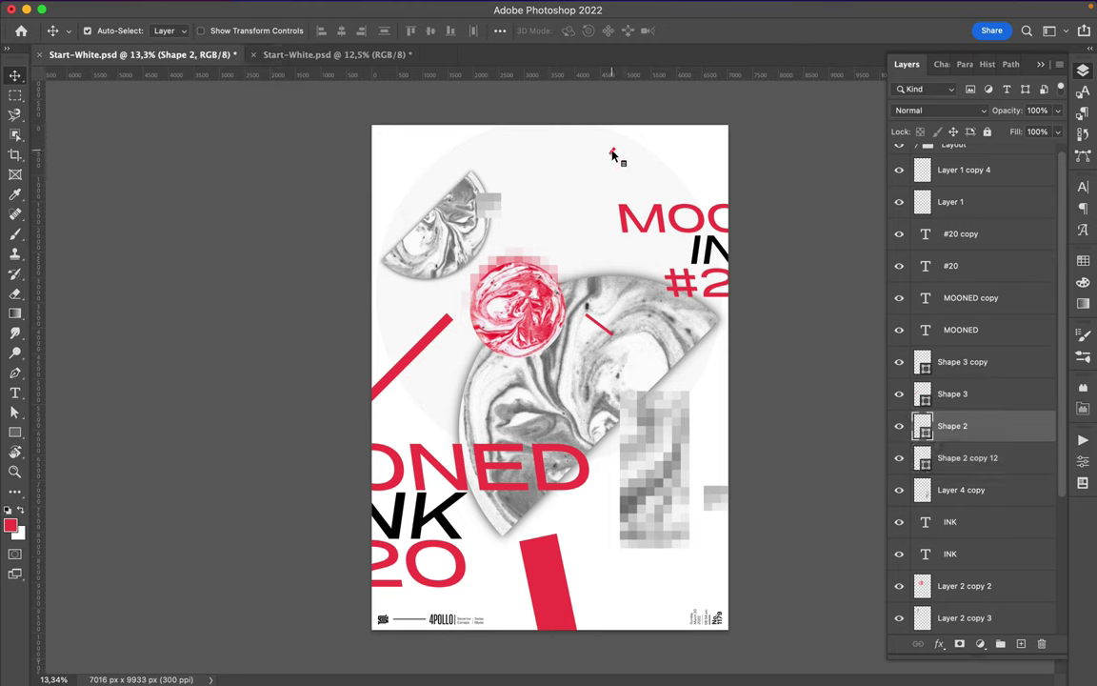
# Duplicate red dashes into a dense diagonal dash field above MOON at top right.
pyautogui.moveTo(577, 242)
pyautogui.mouseDown()
pyautogui.moveTo(600, 228)
pyautogui.moveTo(583, 240)
pyautogui.moveTo(588, 212)
pyautogui.moveTo(627, 190)
pyautogui.moveTo(607, 234)
pyautogui.moveTo(598, 225)
pyautogui.moveTo(605, 196)
pyautogui.moveTo(617, 191)
pyautogui.moveTo(604, 198)
pyautogui.moveTo(583, 276)
pyautogui.moveTo(640, 183)
pyautogui.mouseUp()
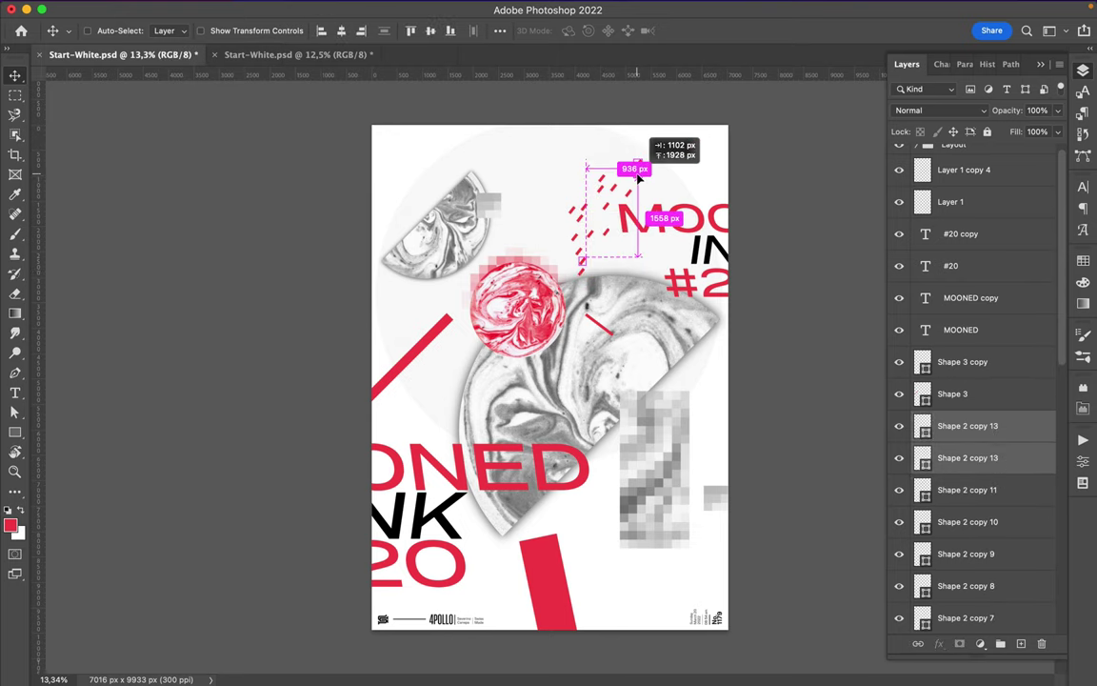
pyautogui.click(579, 222)
pyautogui.moveTo(583, 227)
pyautogui.mouseDown()
pyautogui.moveTo(590, 233)
pyautogui.moveTo(658, 143)
pyautogui.mouseUp()
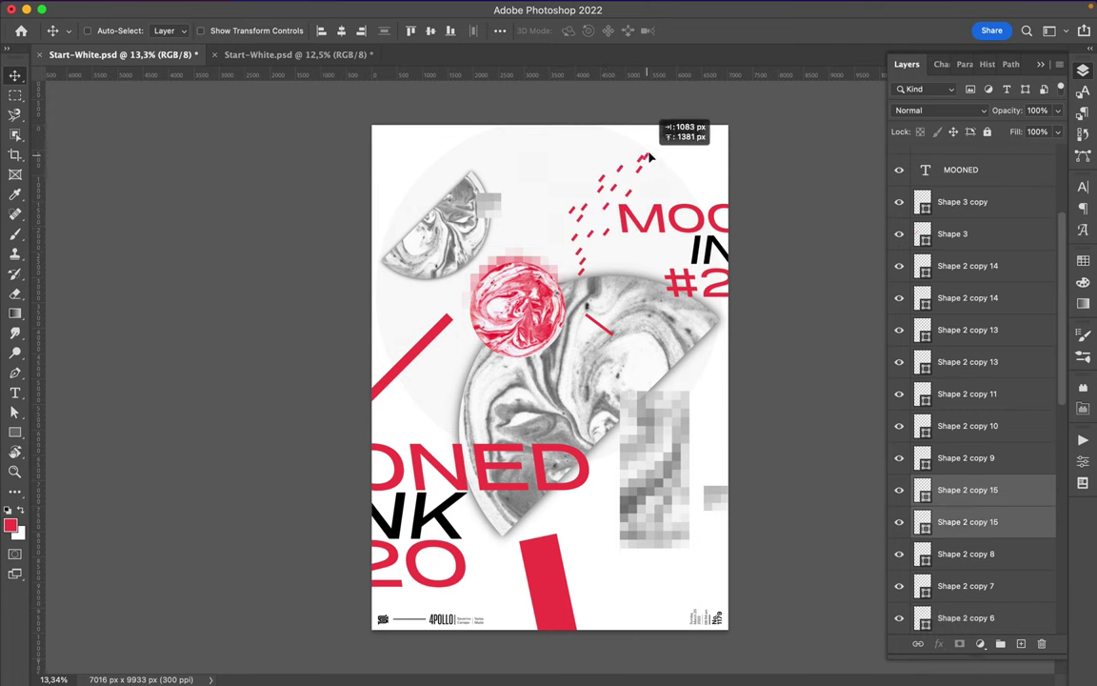
pyautogui.click(585, 267)
pyautogui.moveTo(590, 255)
pyautogui.mouseDown()
pyautogui.moveTo(550, 279)
pyautogui.moveTo(569, 277)
pyautogui.moveTo(577, 189)
pyautogui.moveTo(657, 133)
pyautogui.moveTo(663, 157)
pyautogui.moveTo(684, 133)
pyautogui.moveTo(610, 165)
pyautogui.moveTo(624, 154)
pyautogui.mouseUp()
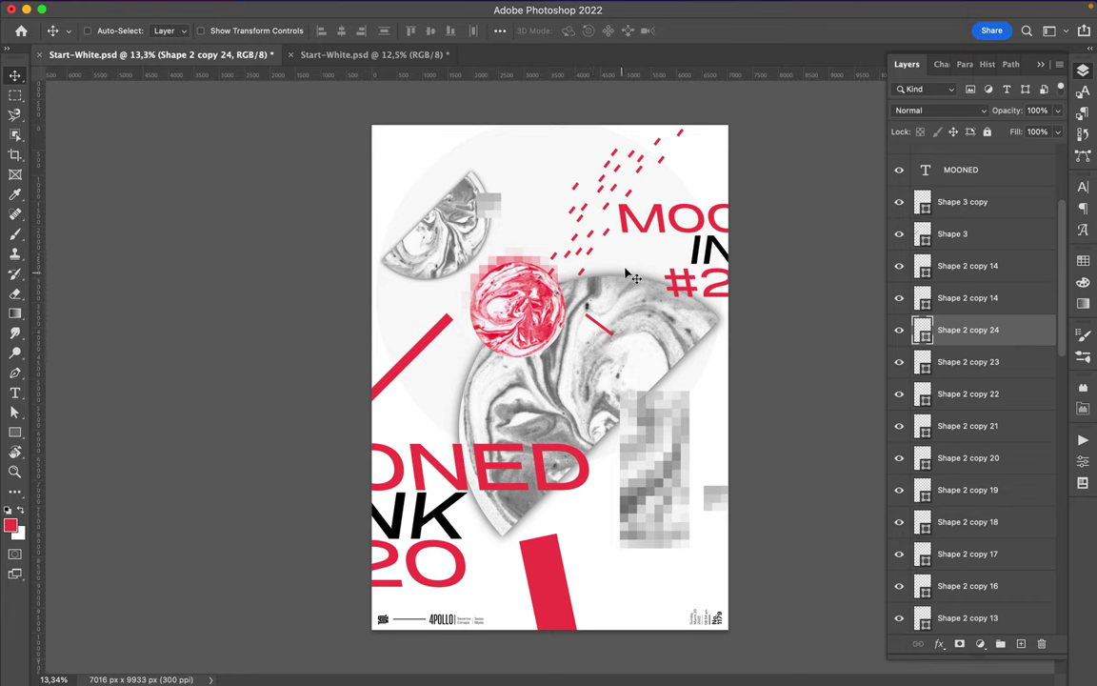
pyautogui.click(679, 135)
pyautogui.moveTo(680, 135)
pyautogui.mouseDown()
pyautogui.moveTo(644, 140)
pyautogui.moveTo(657, 134)
pyautogui.moveTo(642, 127)
pyautogui.moveTo(588, 143)
pyautogui.moveTo(594, 162)
pyautogui.moveTo(629, 162)
pyautogui.moveTo(660, 183)
pyautogui.moveTo(609, 181)
pyautogui.moveTo(602, 223)
pyautogui.moveTo(612, 159)
pyautogui.moveTo(633, 136)
pyautogui.mouseUp()
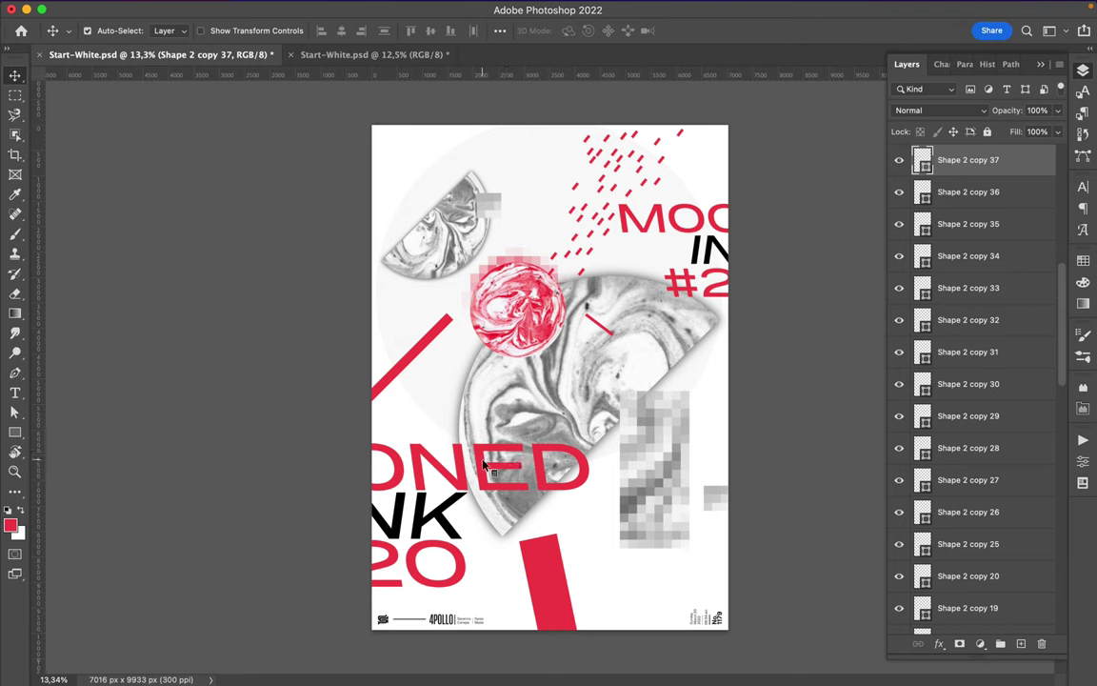
pyautogui.click(433, 412)
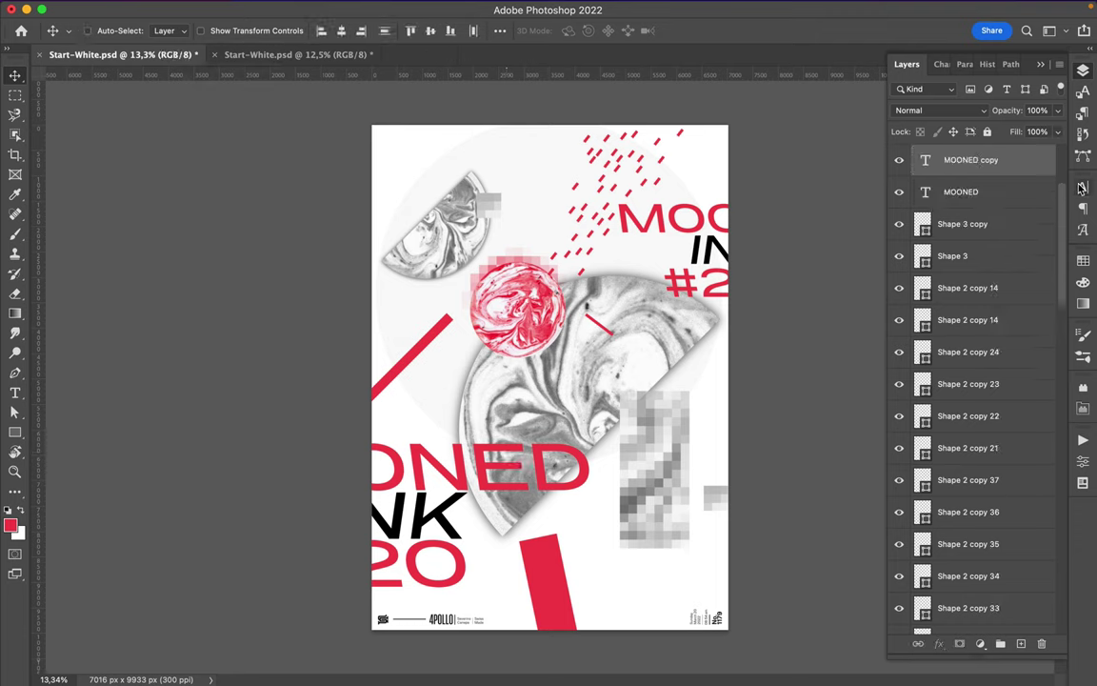
# Enlarge the lower MOONED copy title to 143.67% and move it up.
pyautogui.hotkey('ctrl', 't')
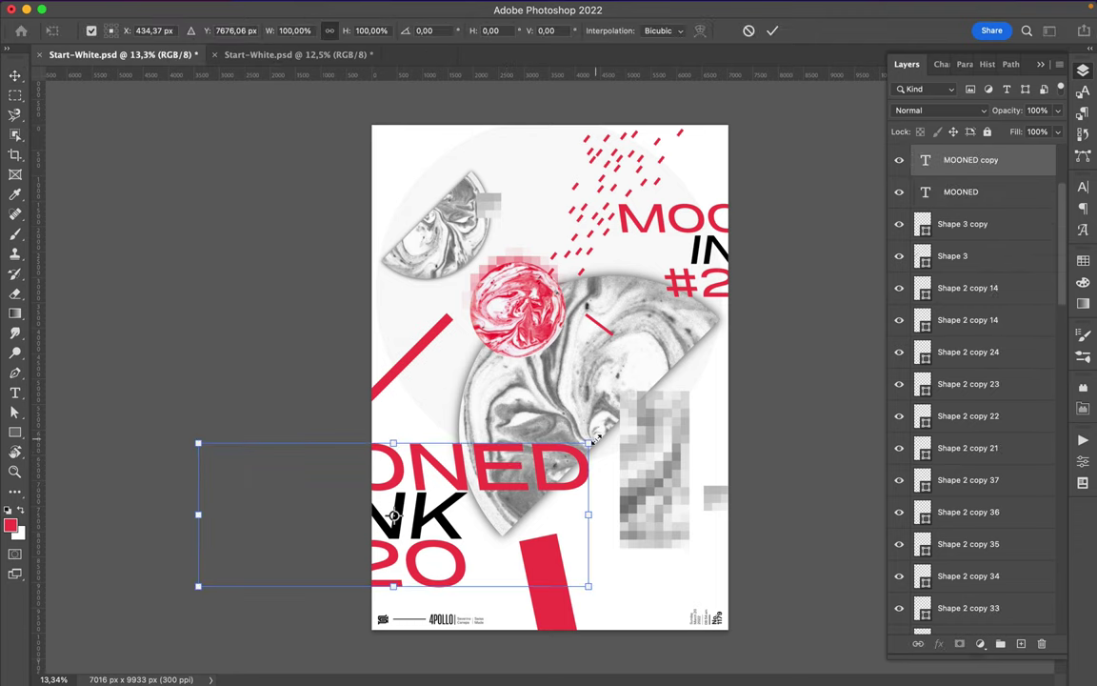
pyautogui.moveTo(595, 438); pyautogui.dragTo(759, 350)
pyautogui.moveTo(550, 530); pyautogui.dragTo(545, 467)
pyautogui.press('Return')
# Stack the #20, MOONED copy and INK layers beneath the marble, and lower the pixel block.
pyautogui.moveTo(971, 192)
pyautogui.mouseDown()
pyautogui.moveTo(982, 313)
pyautogui.moveTo(957, 606)
pyautogui.moveTo(970, 497)
pyautogui.mouseUp()
pyautogui.scroll(-3, 969, 497)
pyautogui.moveTo(896, 287)
pyautogui.mouseDown()
pyautogui.moveTo(960, 655)
pyautogui.moveTo(973, 532)
pyautogui.mouseUp()
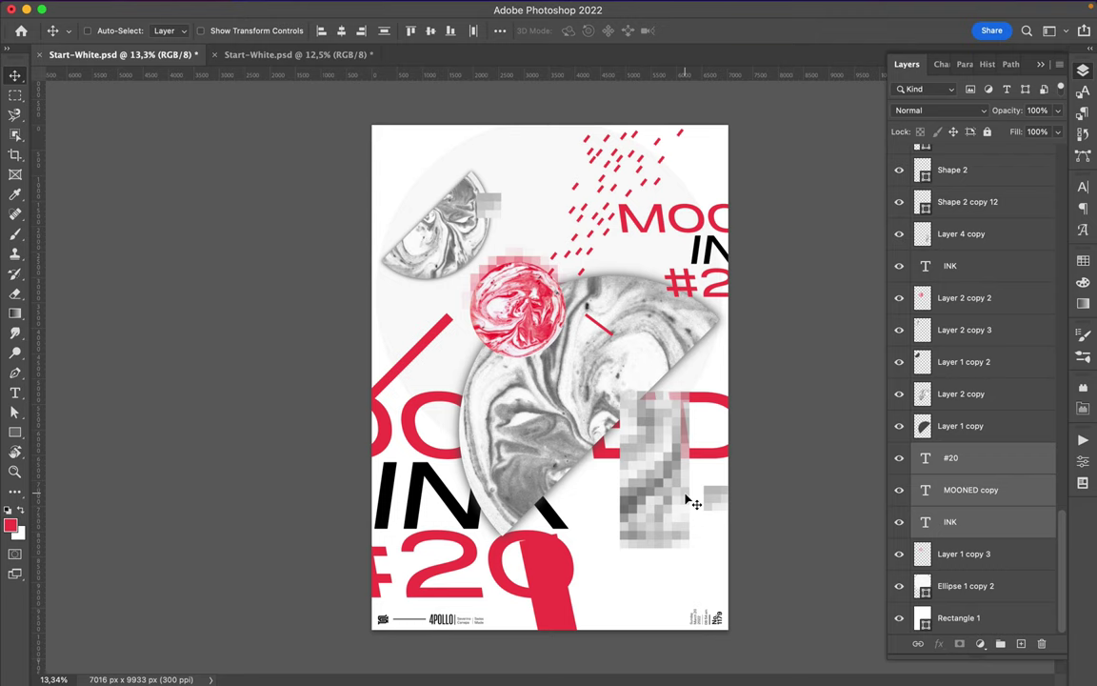
pyautogui.moveTo(678, 492); pyautogui.dragTo(627, 553)
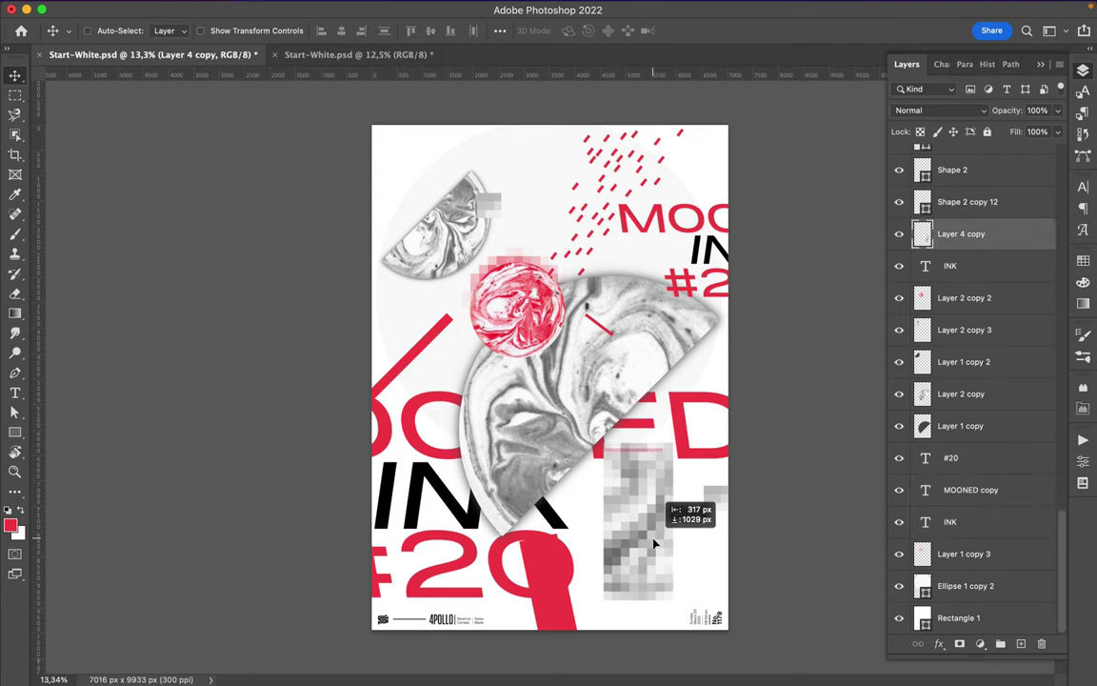
# Move the red bar toward the right edge and rotate it to a steep angle.
pyautogui.moveTo(558, 612); pyautogui.dragTo(692, 557)
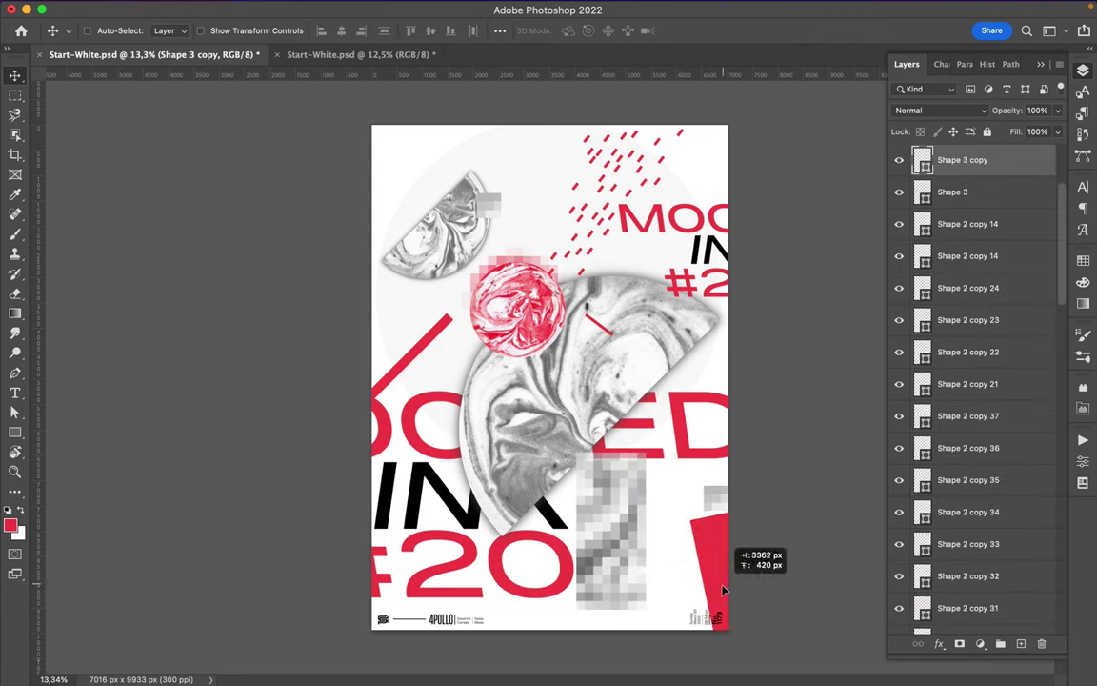
pyautogui.hotkey('ctrl', 't')
pyautogui.moveTo(720, 484)
pyautogui.mouseDown()
pyautogui.moveTo(665, 570)
pyautogui.moveTo(671, 547)
pyautogui.mouseUp()
pyautogui.press('Return')
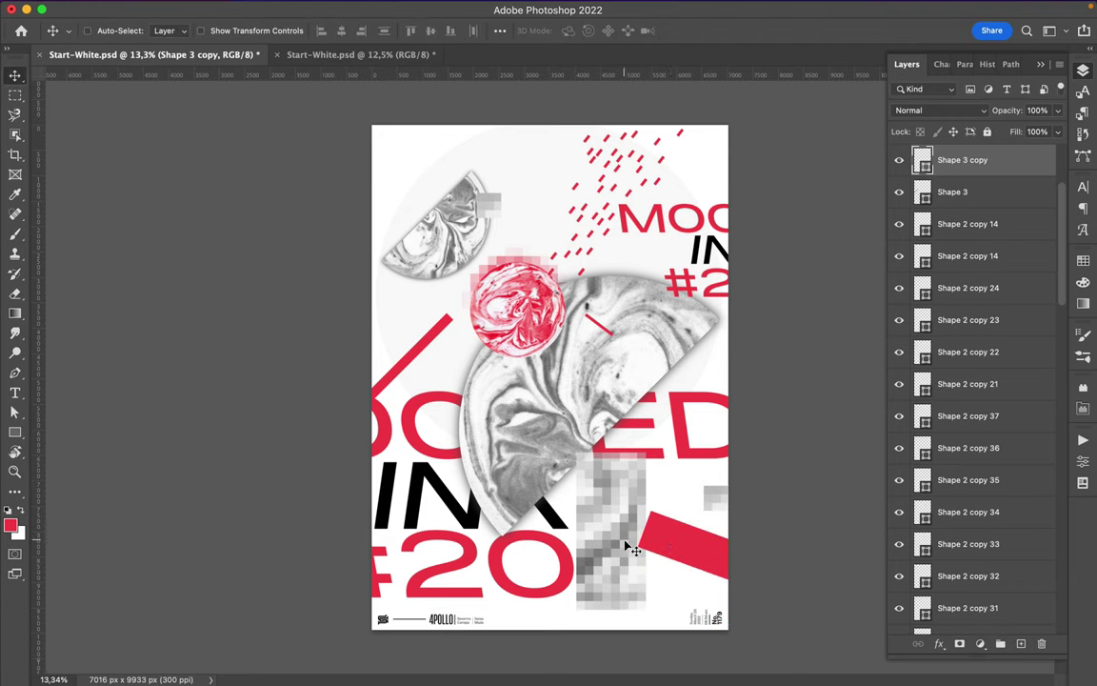
# Shrink the pixel block to 56.67% of its size.
pyautogui.keyDown('ctrl'); pyautogui.click(628, 545); pyautogui.keyUp('ctrl')
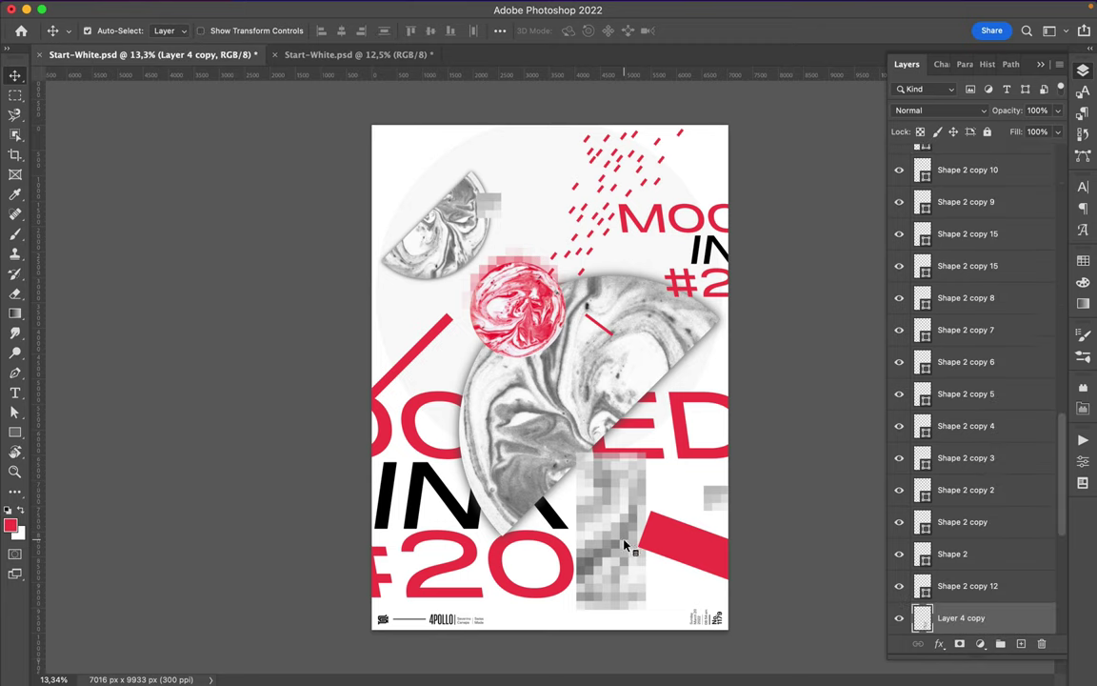
pyautogui.hotkey('ctrl', 't')
pyautogui.moveTo(629, 585)
pyautogui.mouseDown()
pyautogui.moveTo(588, 482)
pyautogui.moveTo(495, 382)
pyautogui.mouseUp()
pyautogui.press('Return')
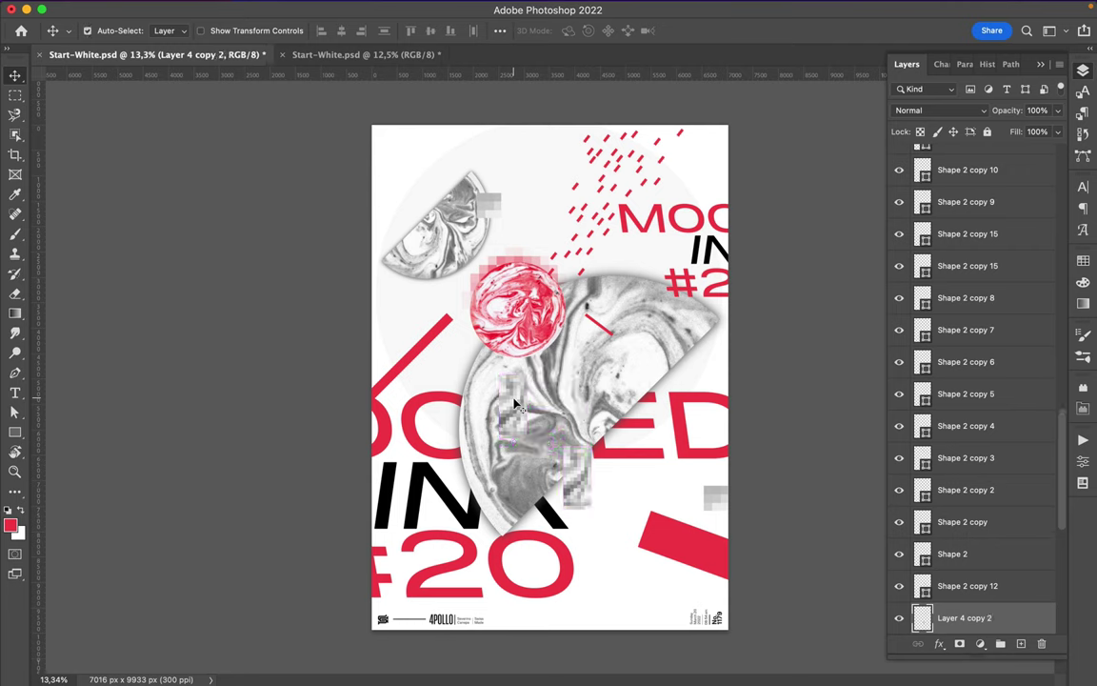
# Place pixel block copies on the marble and higher up, rotating one 90°.
pyautogui.hotkey('ctrl', 't')
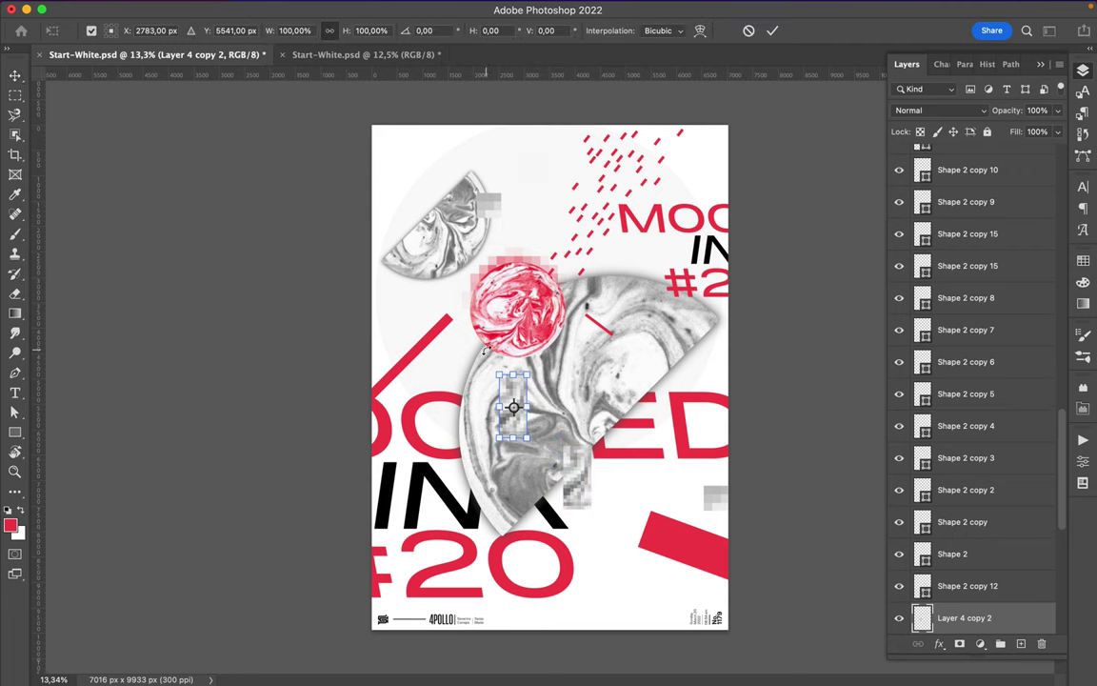
pyautogui.press('Return')
pyautogui.moveTo(531, 423); pyautogui.dragTo(473, 382)
pyautogui.moveTo(510, 296); pyautogui.dragTo(540, 244)
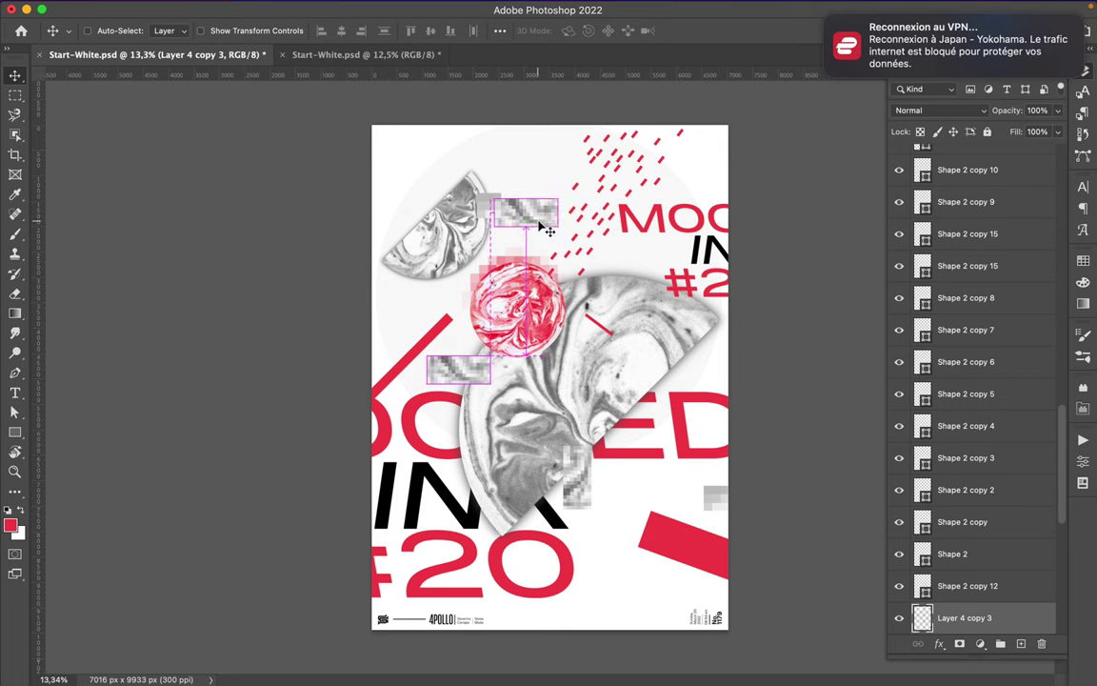
pyautogui.hotkey('ctrl', 't')
pyautogui.moveTo(567, 196)
pyautogui.mouseDown()
pyautogui.moveTo(539, 179)
pyautogui.moveTo(544, 205)
pyautogui.mouseUp()
# Draw a small 185×185 square on the marble half-circle.
pyautogui.press('Return')
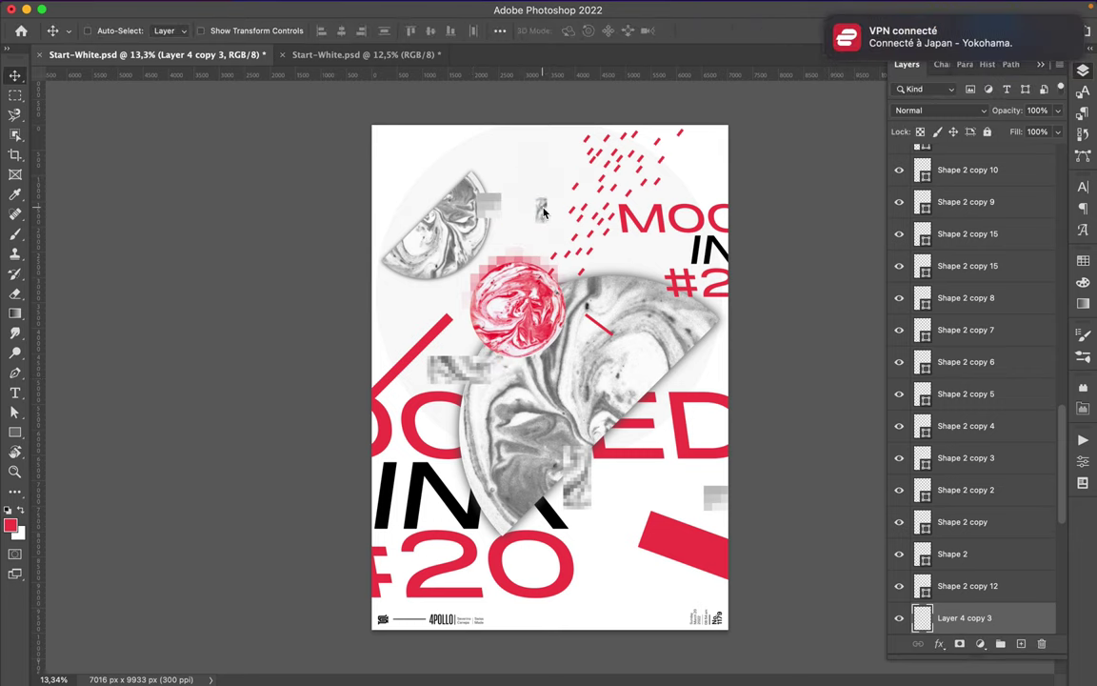
pyautogui.press('u')
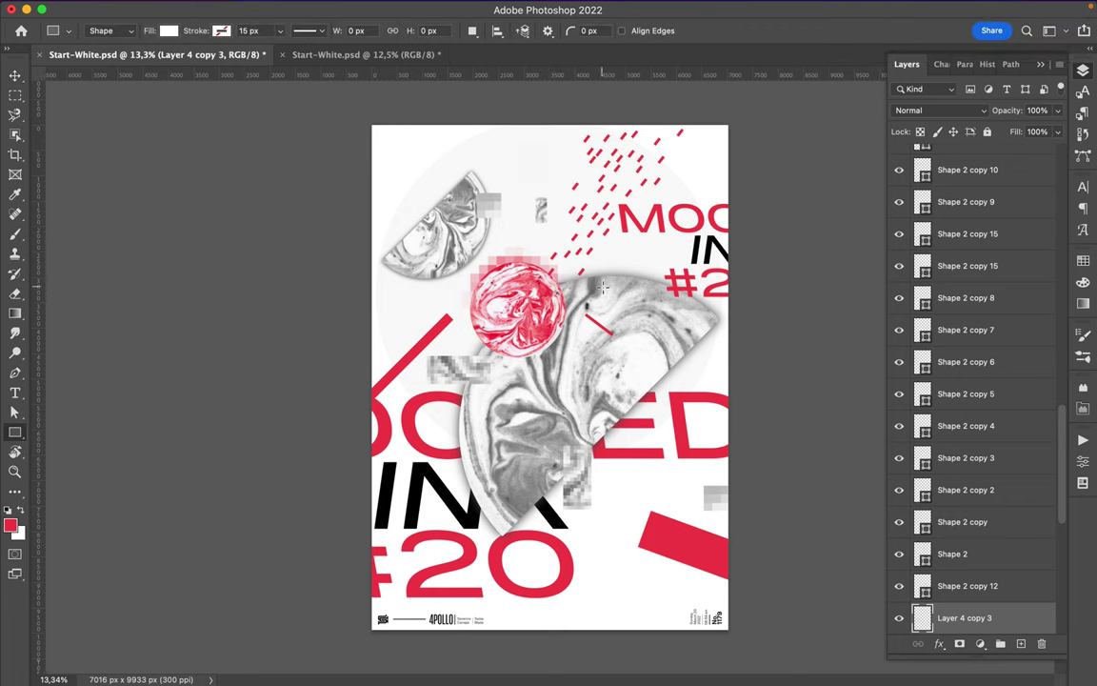
pyautogui.moveTo(679, 352)
pyautogui.mouseDown()
pyautogui.moveTo(517, 468)
pyautogui.moveTo(528, 482)
pyautogui.moveTo(521, 510)
pyautogui.moveTo(581, 408)
pyautogui.mouseUp()
pyautogui.press('v')
# Make red copies of the square and scatter them across the marble.
pyautogui.press('a')
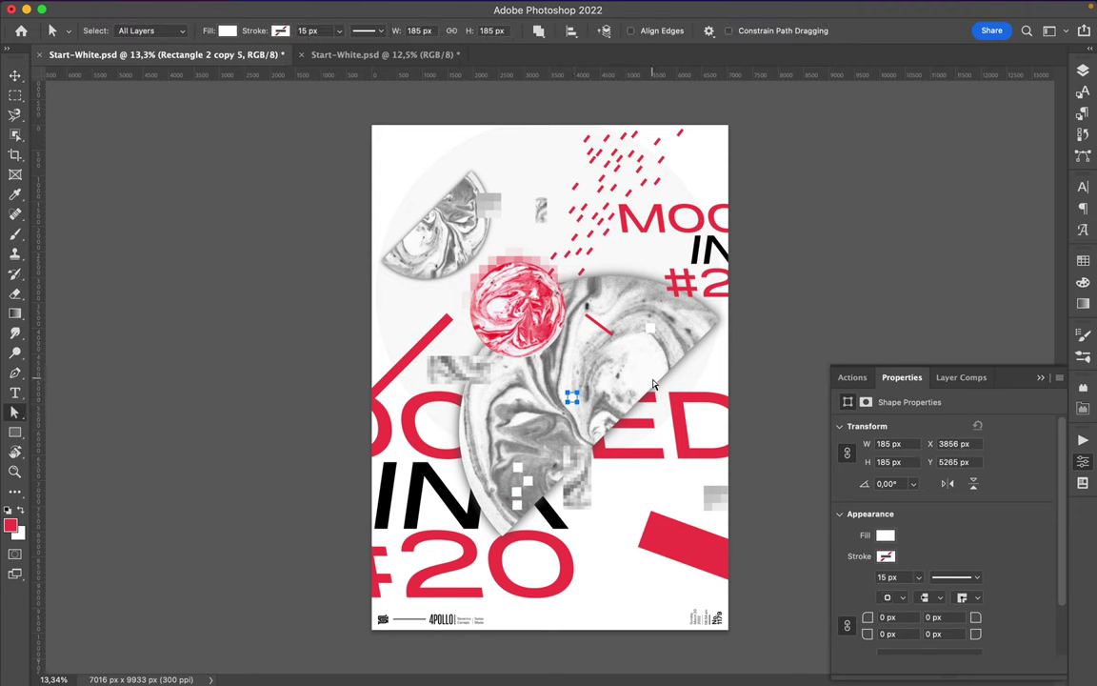
pyautogui.click(1084, 261)
pyautogui.press('v')
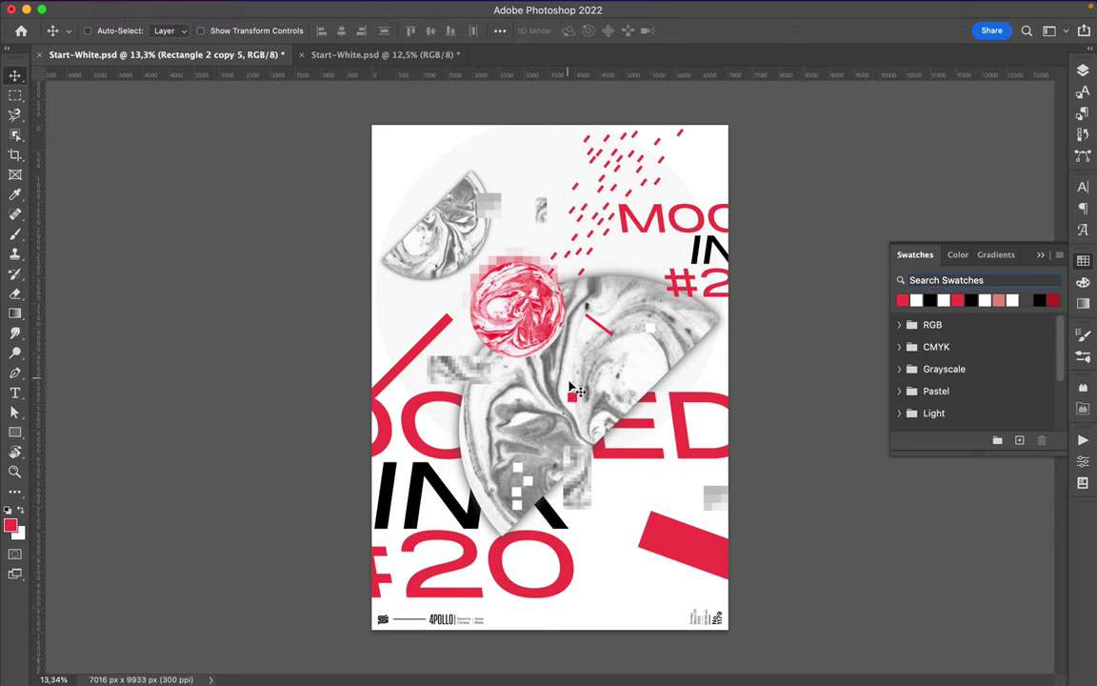
pyautogui.moveTo(571, 396)
pyautogui.mouseDown()
pyautogui.moveTo(573, 378)
pyautogui.moveTo(577, 405)
pyautogui.moveTo(562, 435)
pyautogui.moveTo(543, 439)
pyautogui.moveTo(603, 474)
pyautogui.mouseUp()
pyautogui.moveTo(580, 435); pyautogui.dragTo(581, 435)
# Draw a black-filled circle on the left of the marble.
pyautogui.press('u')
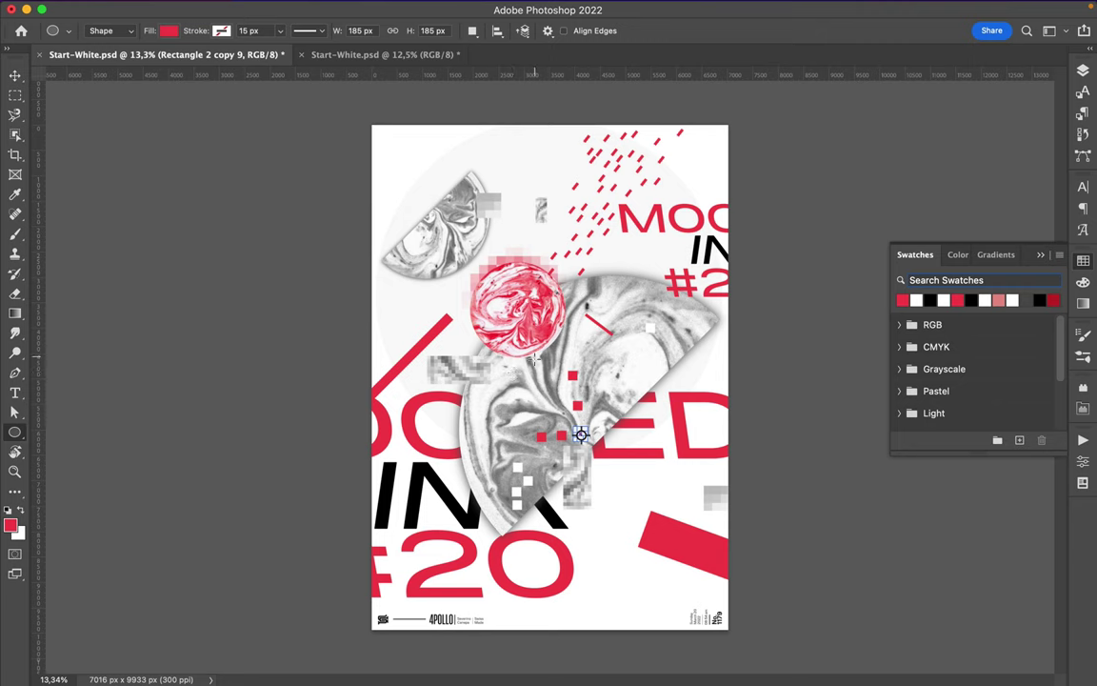
pyautogui.moveTo(501, 394); pyautogui.dragTo(518, 410)
pyautogui.press('a')
pyautogui.click(226, 30)
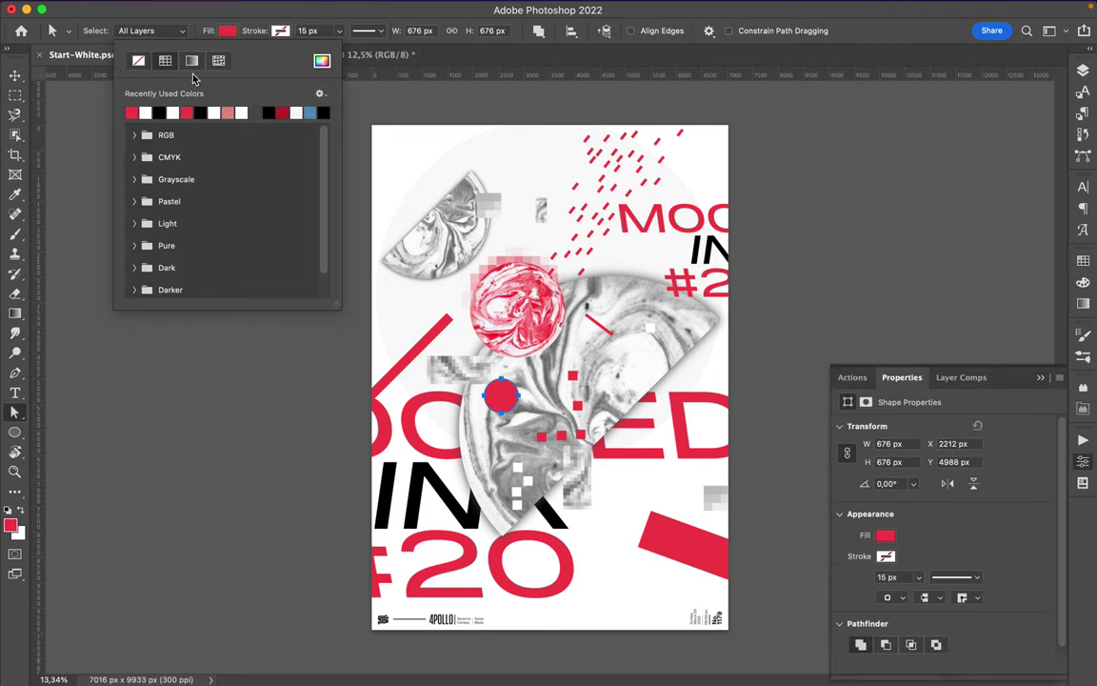
pyautogui.click(131, 112)
pyautogui.press('Escape')
pyautogui.press('v')
# Add a smaller black circle copy near the top, scaled down twice.
pyautogui.moveTo(503, 400)
pyautogui.mouseDown()
pyautogui.moveTo(639, 366)
pyautogui.moveTo(511, 238)
pyautogui.mouseUp()
pyautogui.hotkey('ctrl', 't')
pyautogui.press('Return')
pyautogui.hotkey('ctrl', 't')
pyautogui.press('Return')
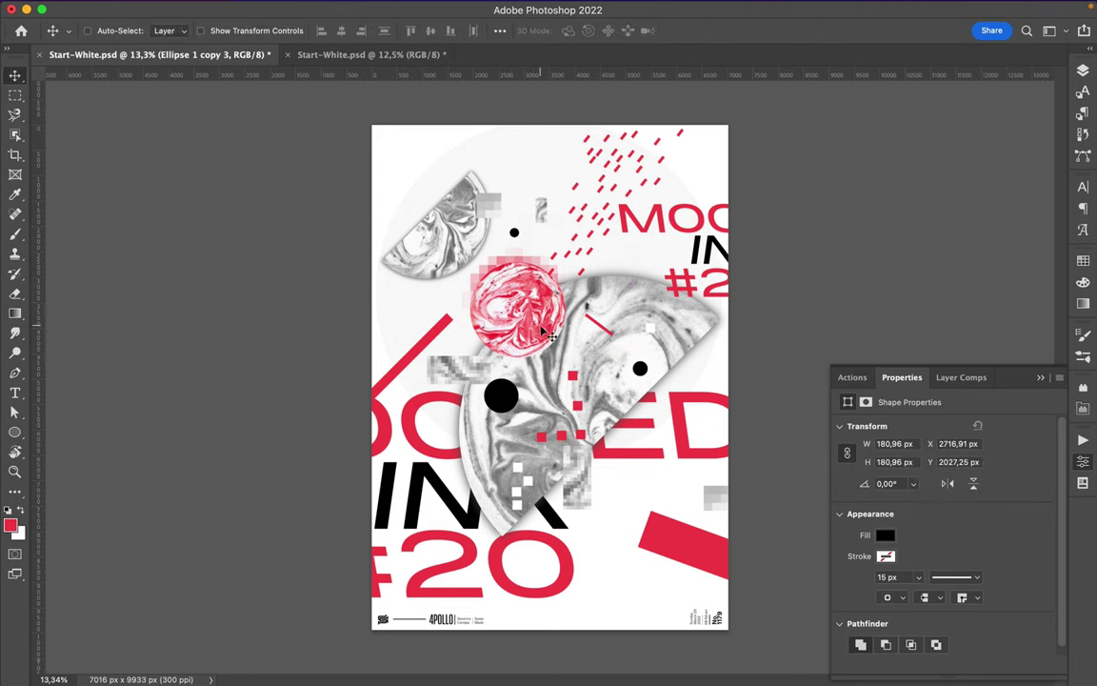
# Nudge the large black circle down and add a smaller copy of the medium circle.
pyautogui.keyDown('ctrl'); pyautogui.click(514, 398); pyautogui.keyUp('ctrl')
pyautogui.moveTo(514, 398); pyautogui.dragTo(506, 422)
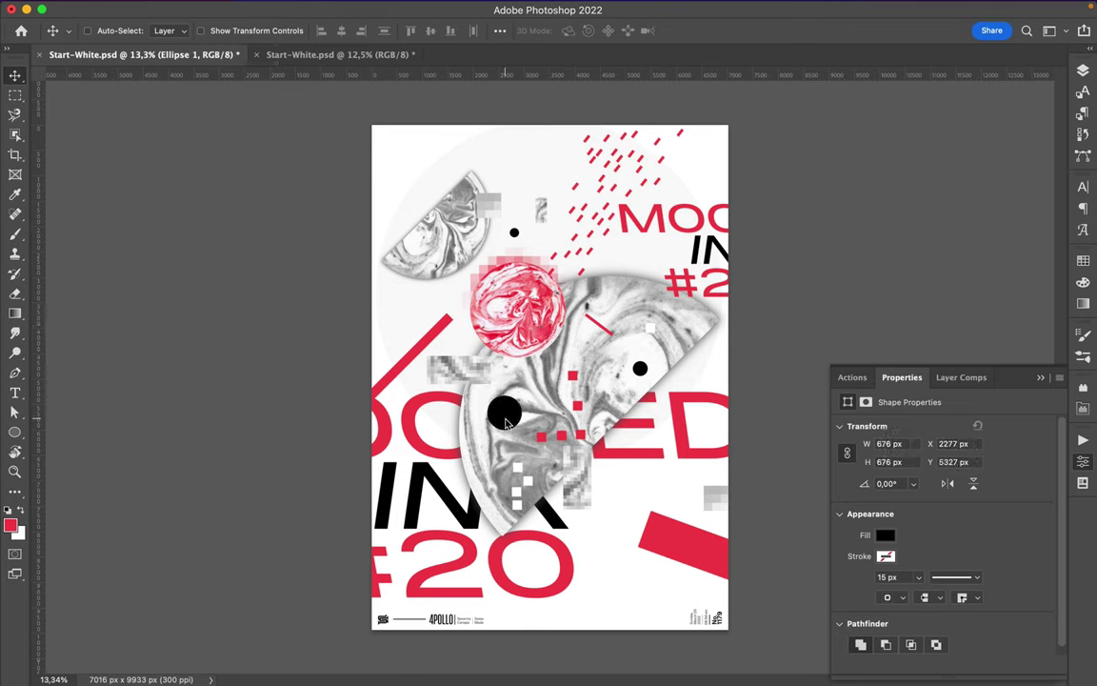
pyautogui.keyDown('ctrl'); pyautogui.click(641, 373); pyautogui.keyUp('ctrl')
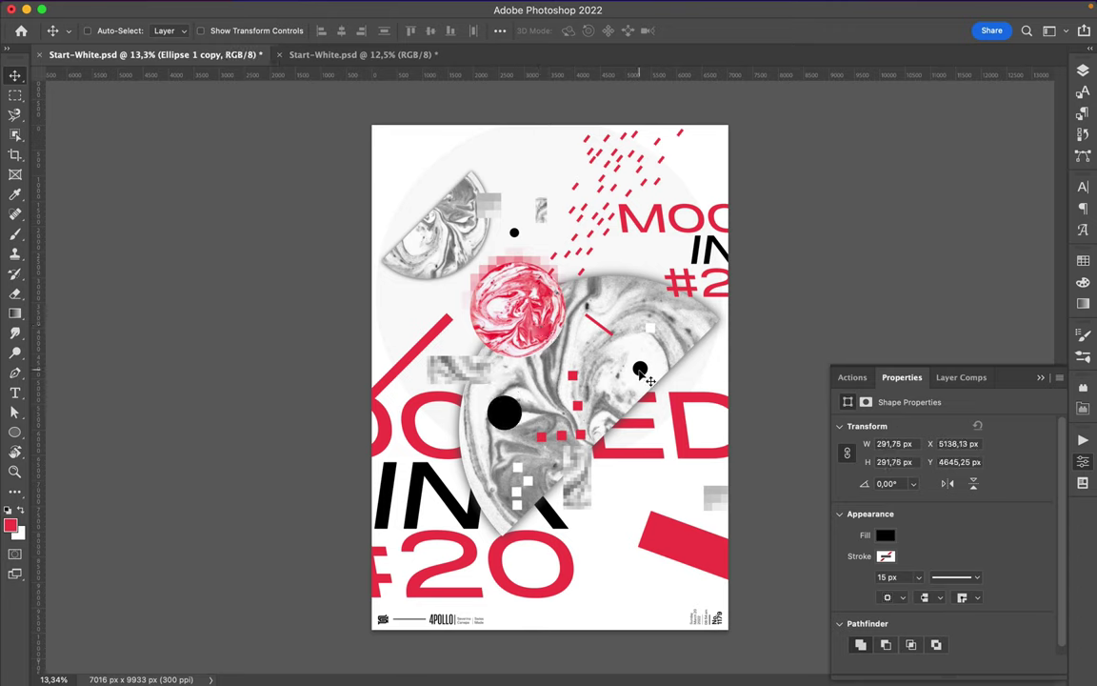
pyautogui.moveTo(619, 384)
pyautogui.mouseDown()
pyautogui.moveTo(648, 362)
pyautogui.moveTo(639, 349)
pyautogui.mouseUp()
pyautogui.hotkey('ctrl', 't')
pyautogui.press('Return')
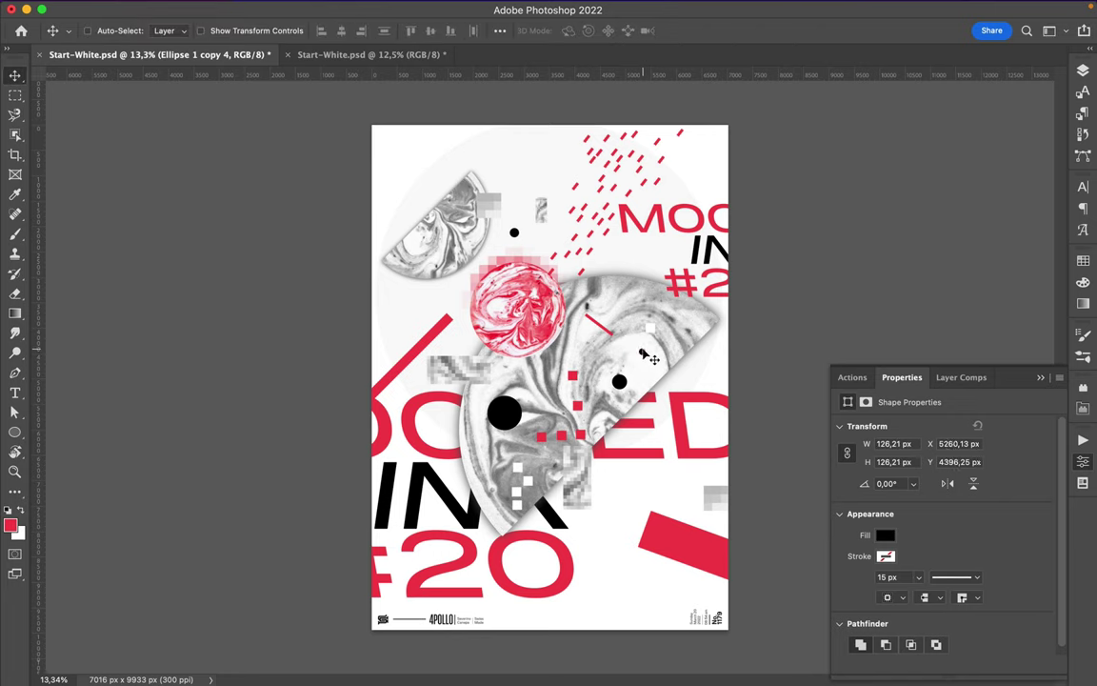
# Reposition the small dots and draw a thin red diagonal line across the pink circle.
pyautogui.moveTo(660, 373); pyautogui.dragTo(631, 293)
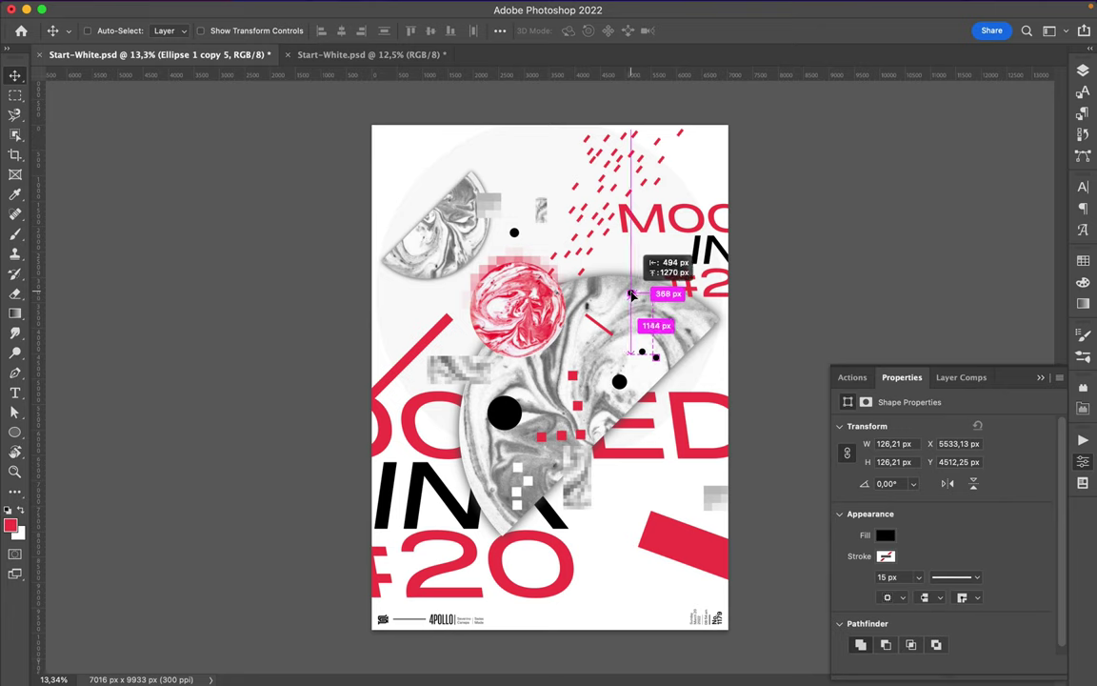
pyautogui.moveTo(631, 294); pyautogui.dragTo(631, 292)
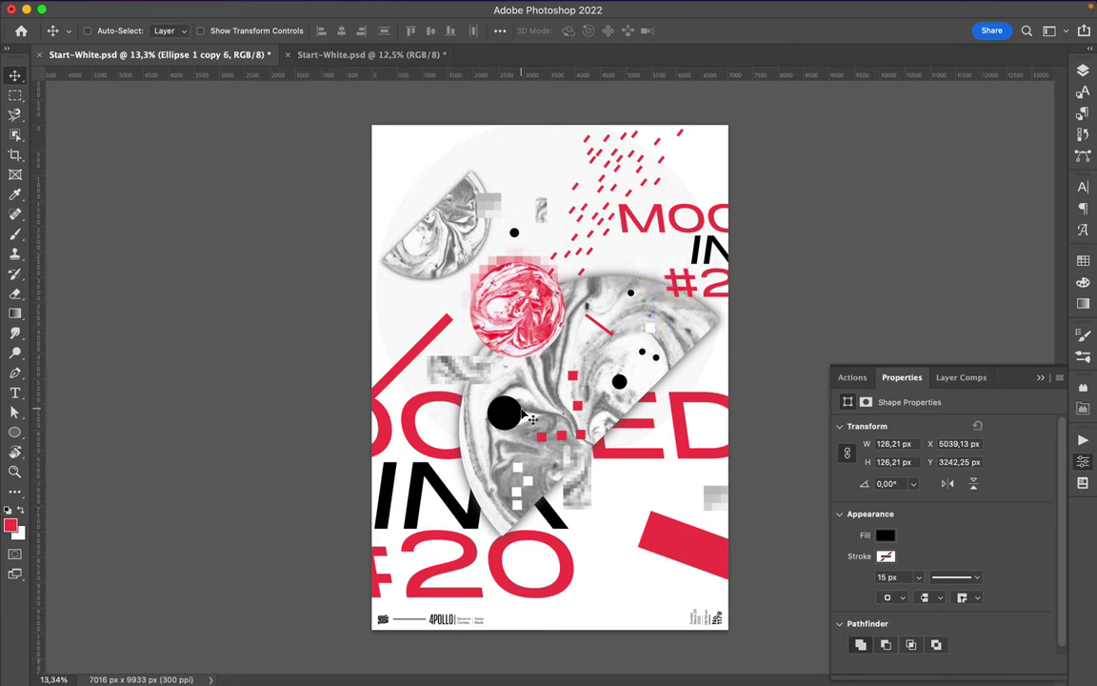
pyautogui.moveTo(433, 362)
pyautogui.mouseDown()
pyautogui.moveTo(493, 317)
pyautogui.moveTo(483, 352)
pyautogui.mouseUp()
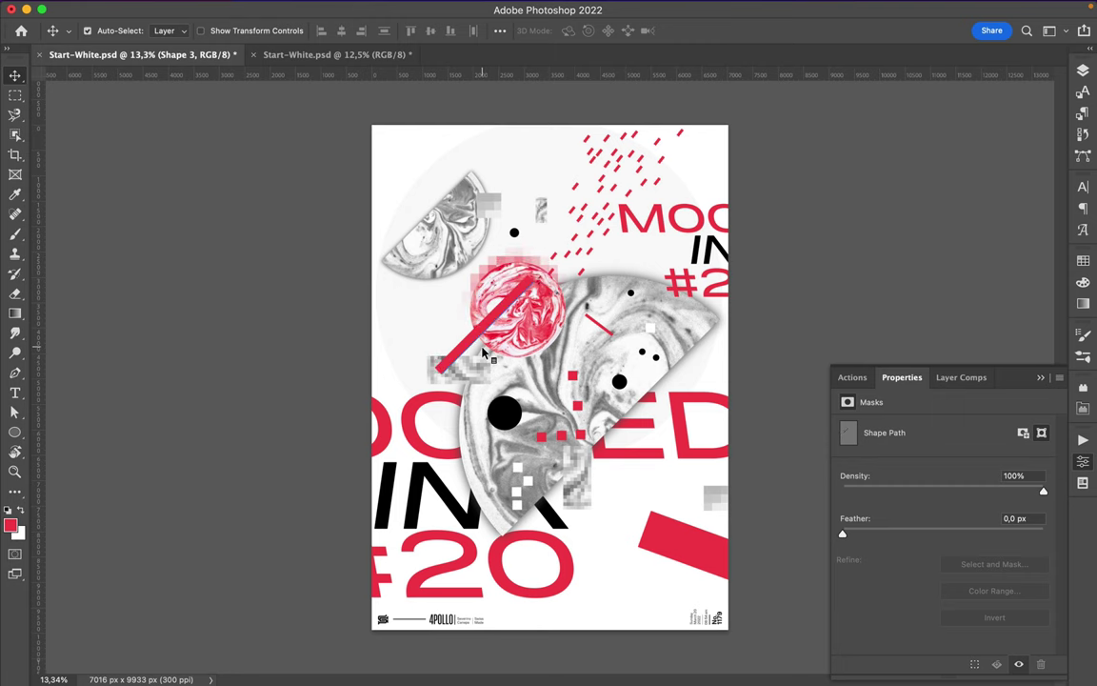
# Move the pixel block up over the pink circle and the large red bar onto the marble half-circle.
pyautogui.click(478, 372)
pyautogui.moveTo(479, 378); pyautogui.dragTo(504, 343)
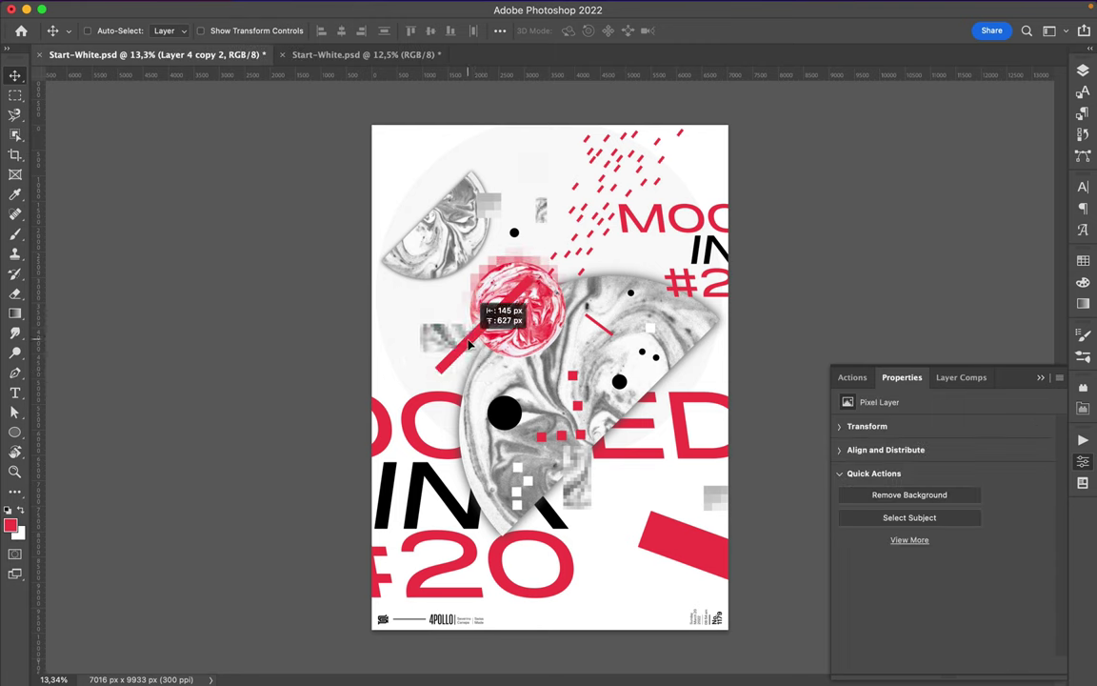
pyautogui.moveTo(698, 560)
pyautogui.mouseDown()
pyautogui.moveTo(608, 489)
pyautogui.moveTo(598, 511)
pyautogui.moveTo(580, 496)
pyautogui.mouseUp()
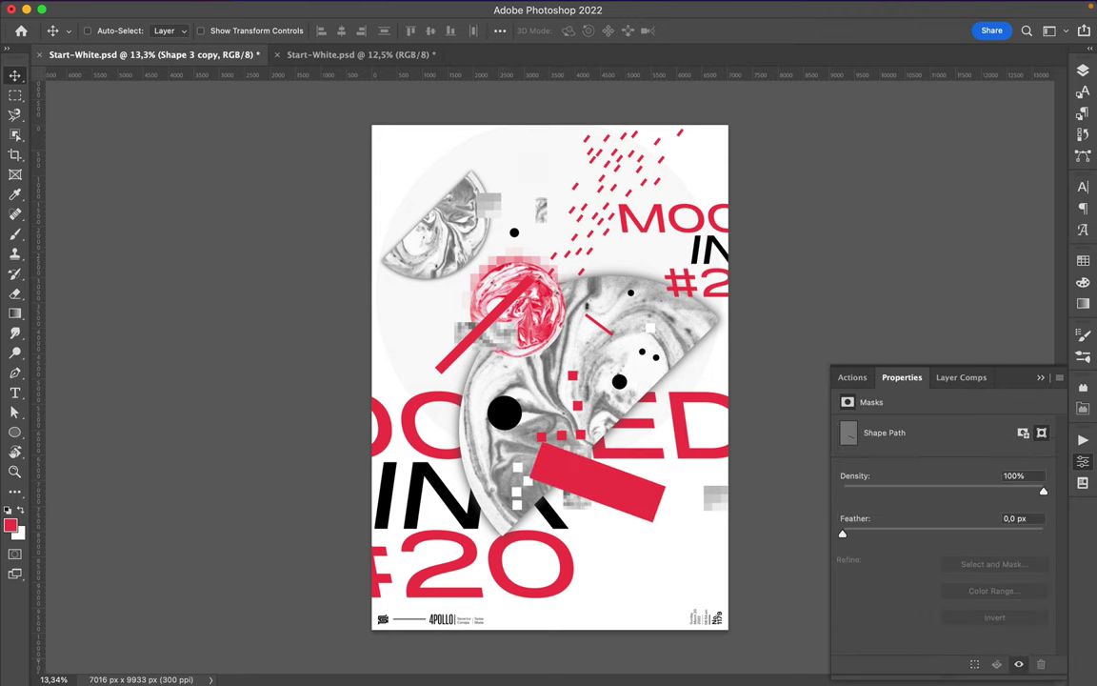
# Move the red bar's Shape 3 copy layer below the ellipse layers and nudge it slightly right.
pyautogui.click(1082, 70)
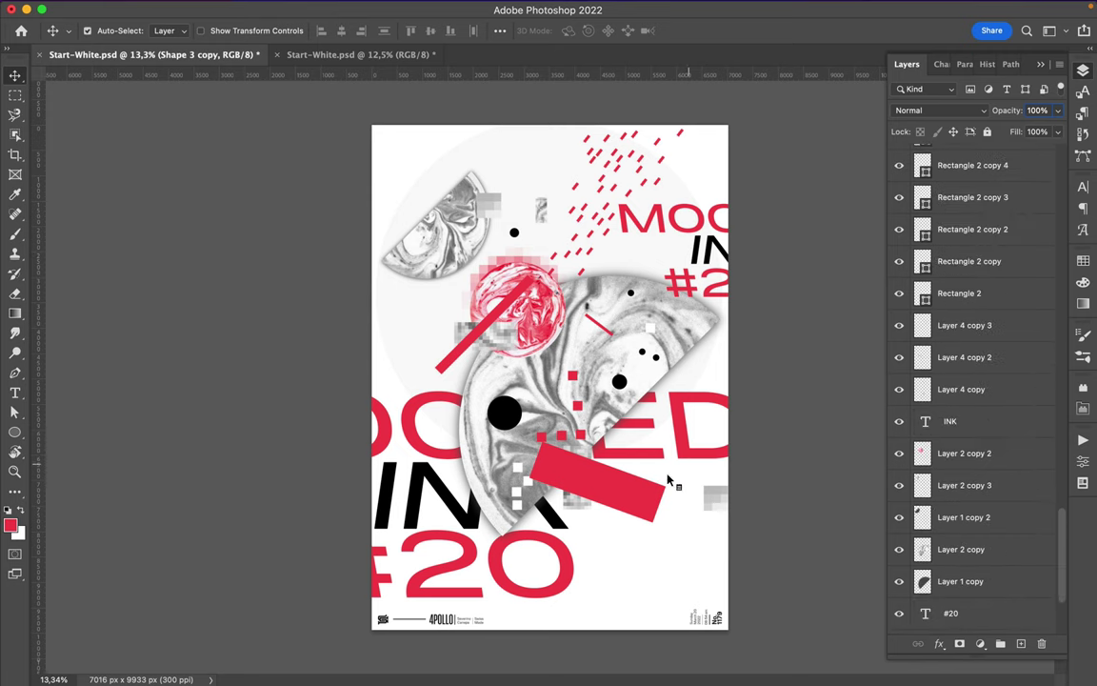
pyautogui.moveTo(962, 160); pyautogui.dragTo(960, 665)
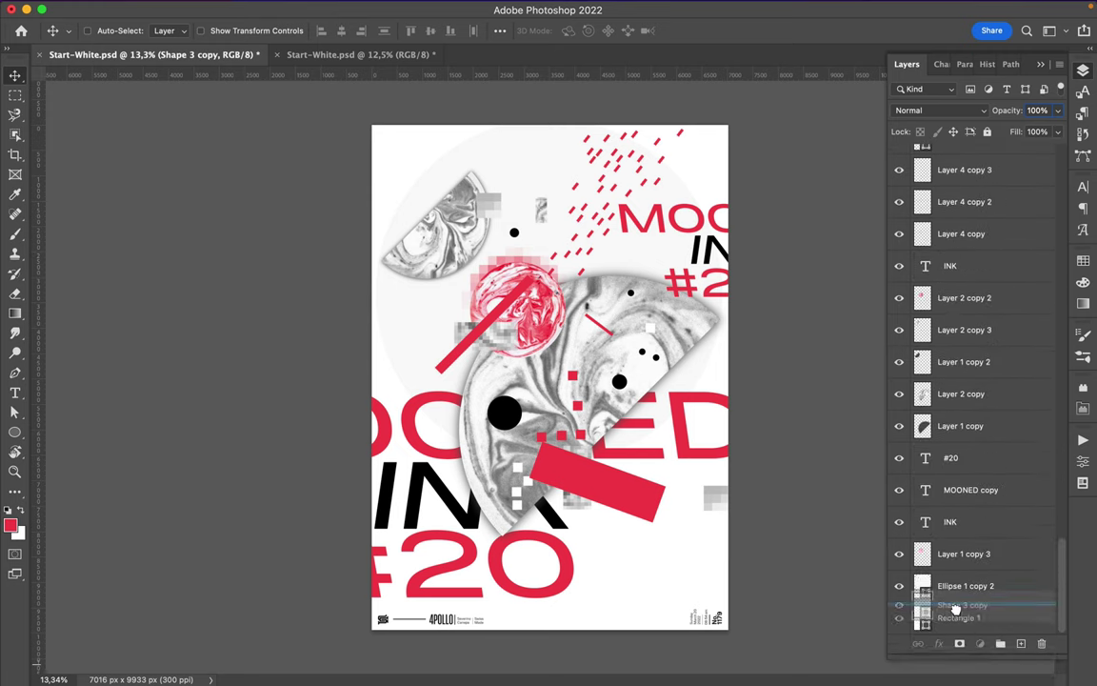
pyautogui.moveTo(960, 665); pyautogui.dragTo(952, 588)
pyautogui.moveTo(654, 515); pyautogui.dragTo(672, 506)
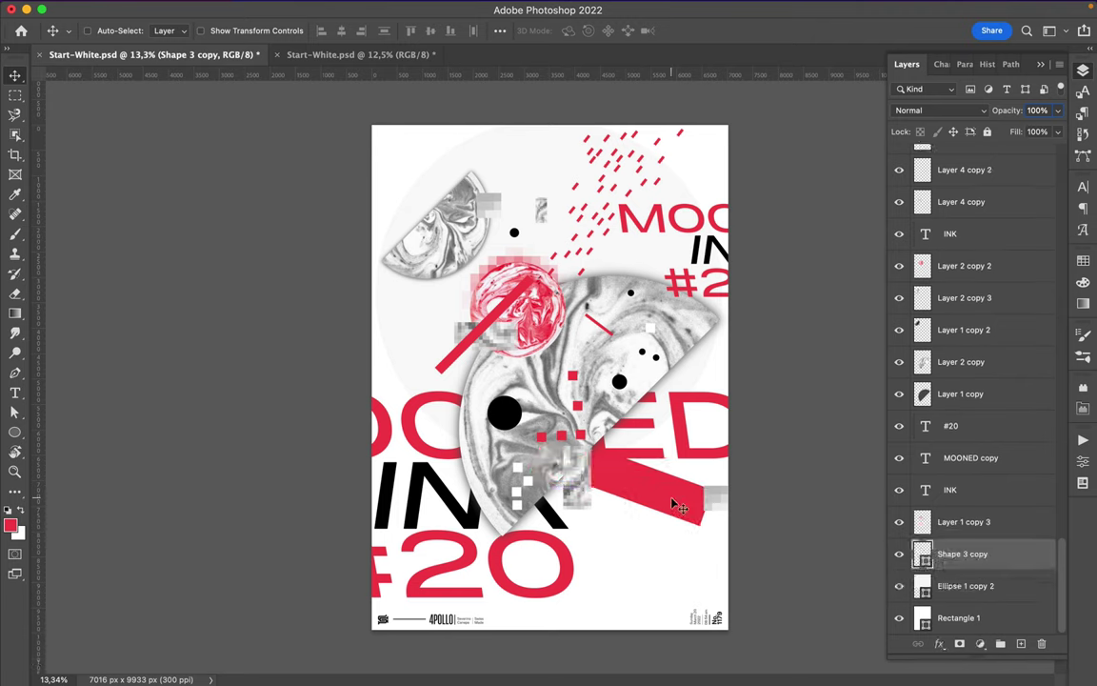
pyautogui.keyDown('super'); pyautogui.click(577, 488); pyautogui.keyUp('super')
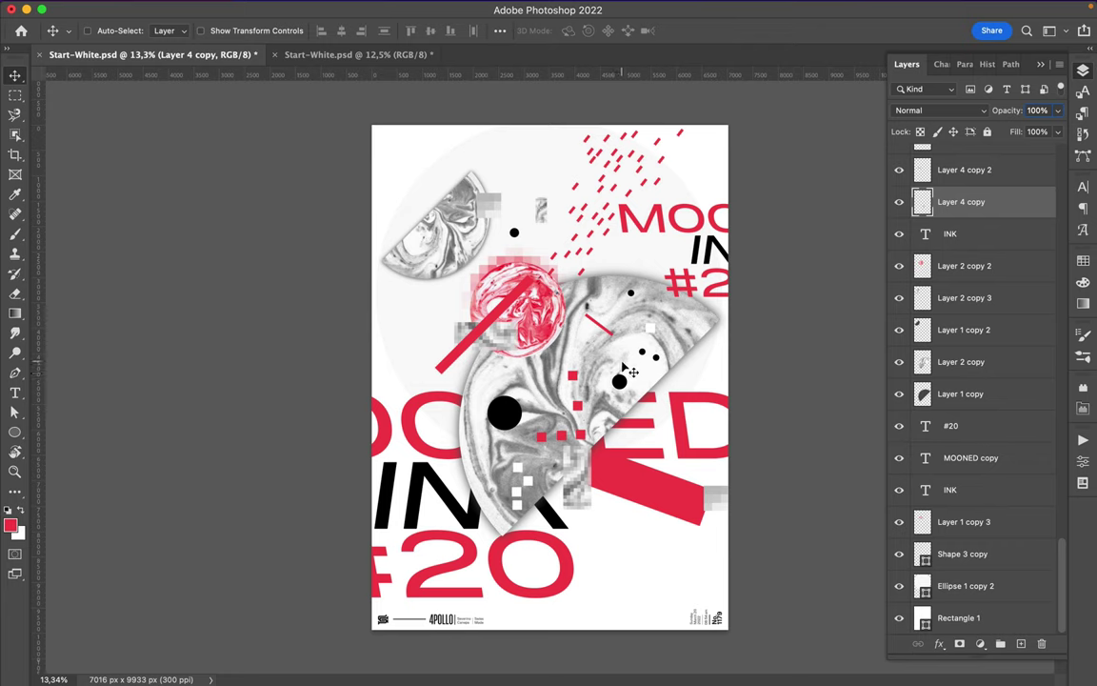
pyautogui.keyDown('super'); pyautogui.click(593, 164); pyautogui.keyUp('super')
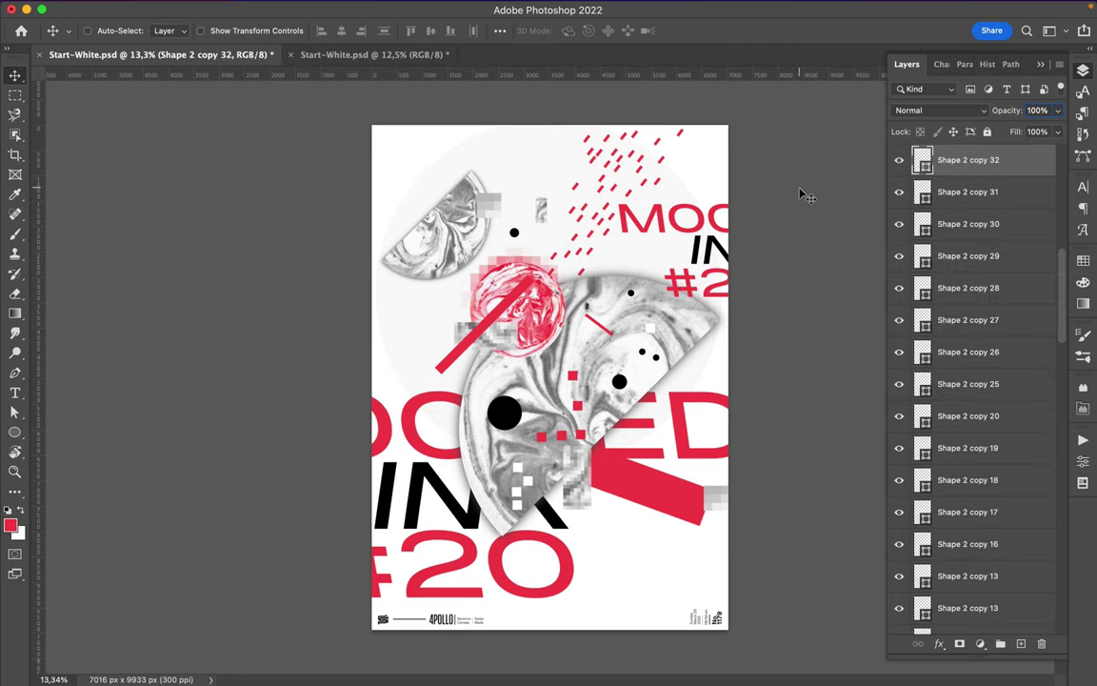
# Group the dash layers Shape 2 copy 14 through Shape 2 as Group 1, then shift it down over the marble half-circle.
pyautogui.hotkey('alt', ']')
pyautogui.hotkey('alt', ']')
pyautogui.hotkey('alt', ']')
pyautogui.scroll(3, 965, 178)
pyautogui.scroll(2, 965, 178)
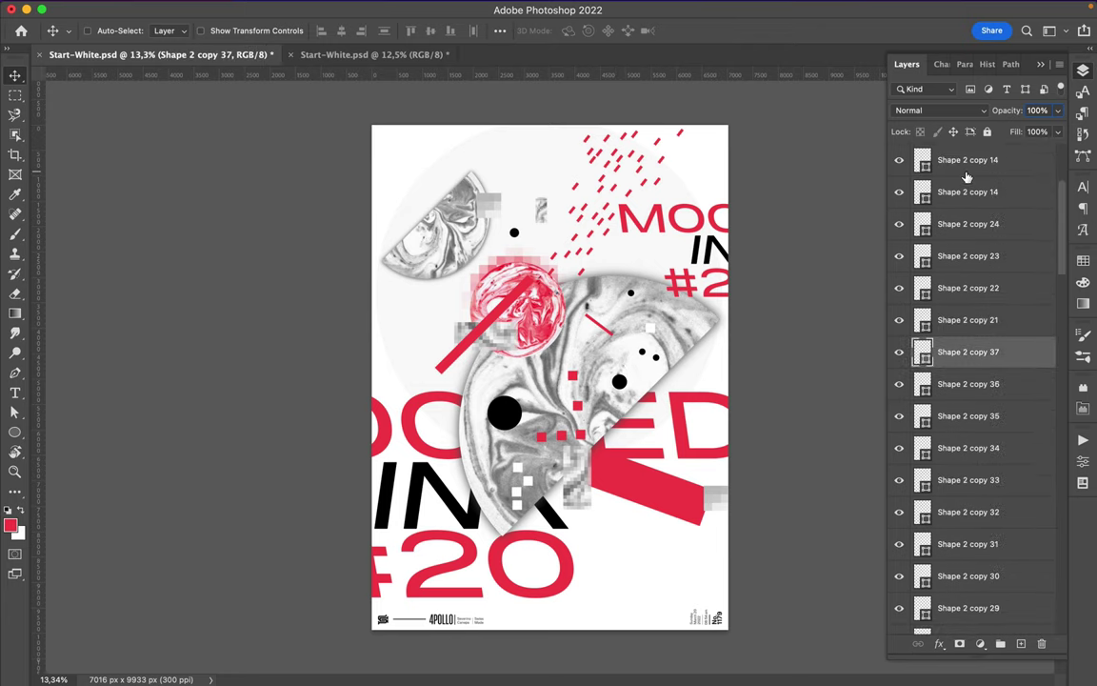
pyautogui.scroll(5, 965, 178)
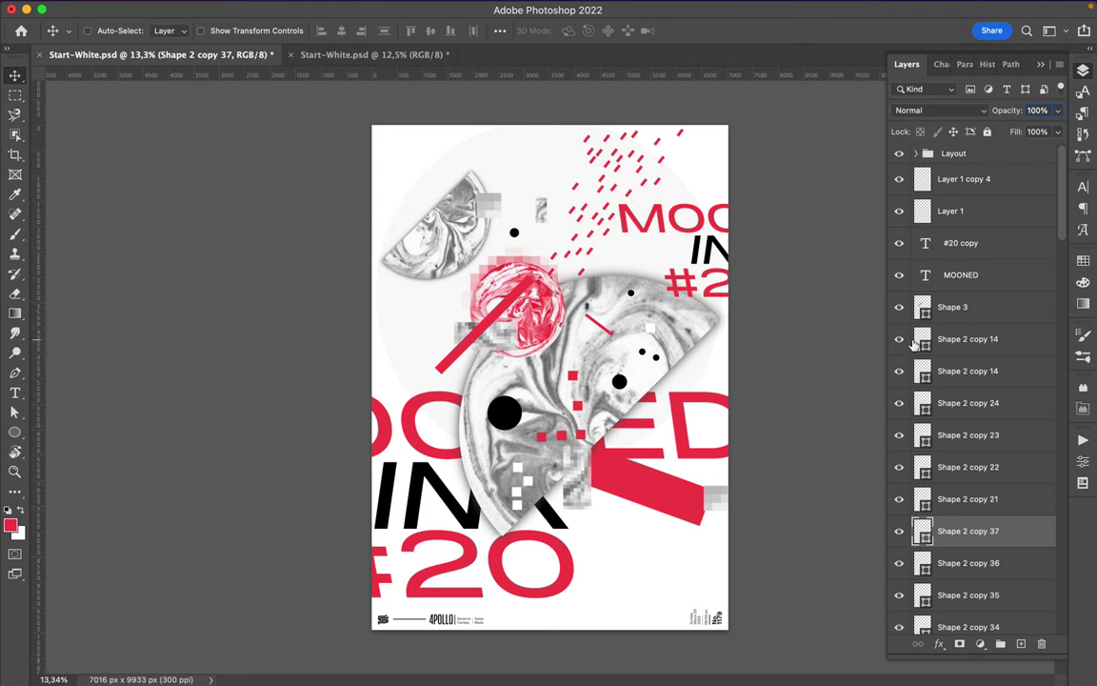
pyautogui.click(967, 339)
pyautogui.scroll(-5, 967, 366)
pyautogui.scroll(-5, 981, 373)
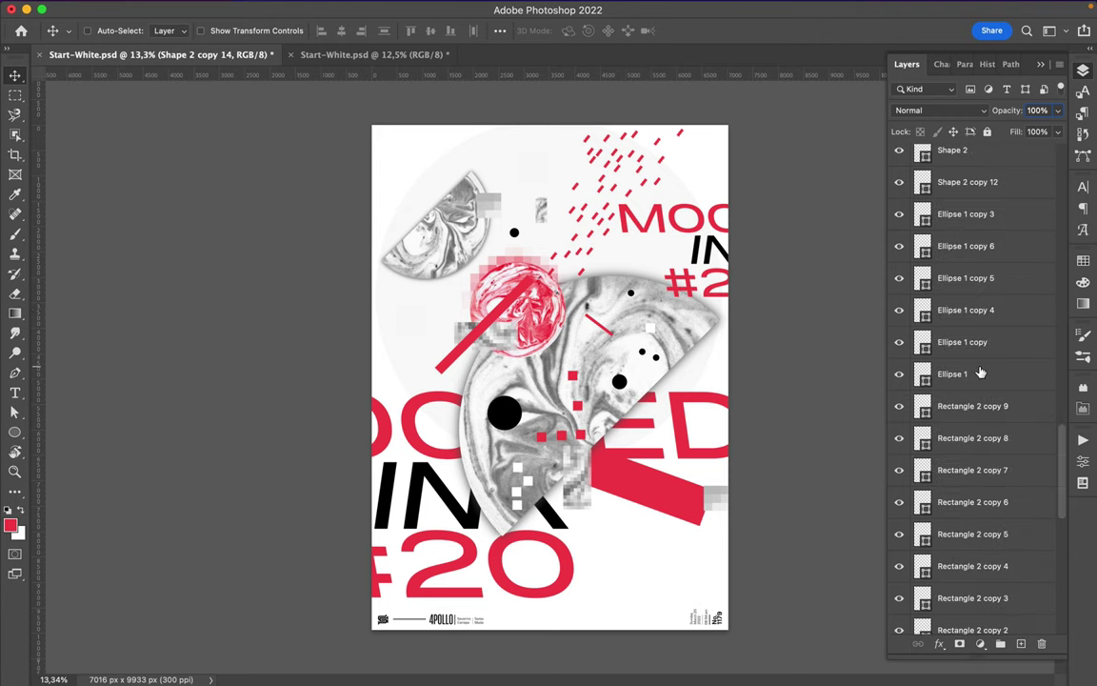
pyautogui.scroll(3, 972, 324)
pyautogui.keyDown('shift'); pyautogui.click(971, 276); pyautogui.keyUp('shift')
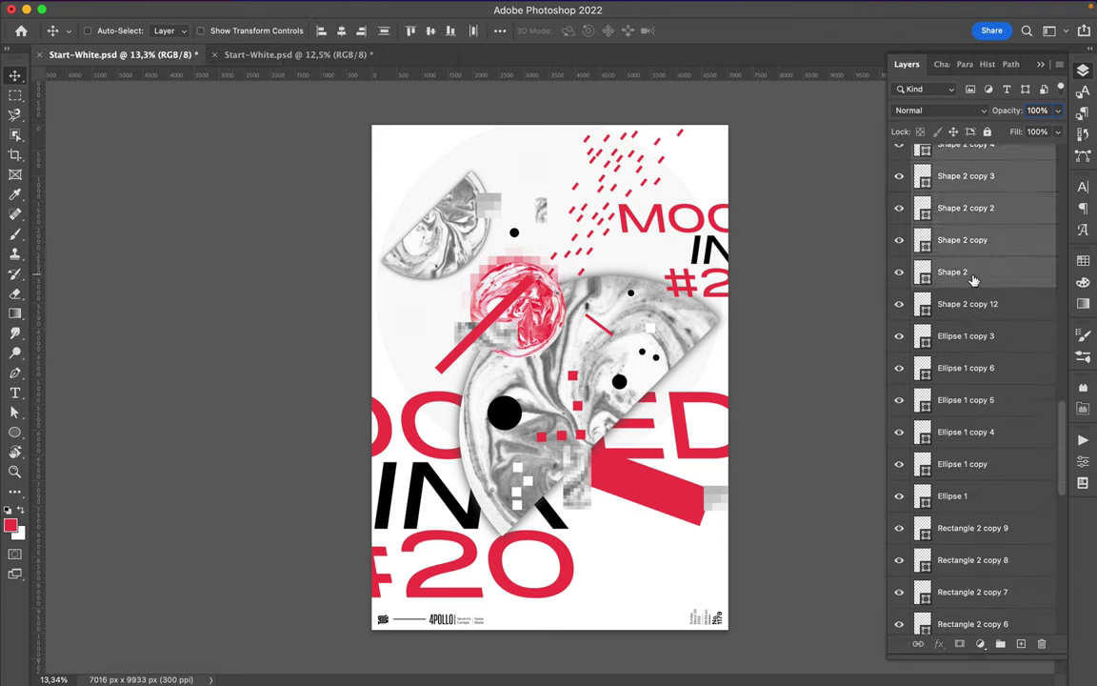
pyautogui.click(1000, 645)
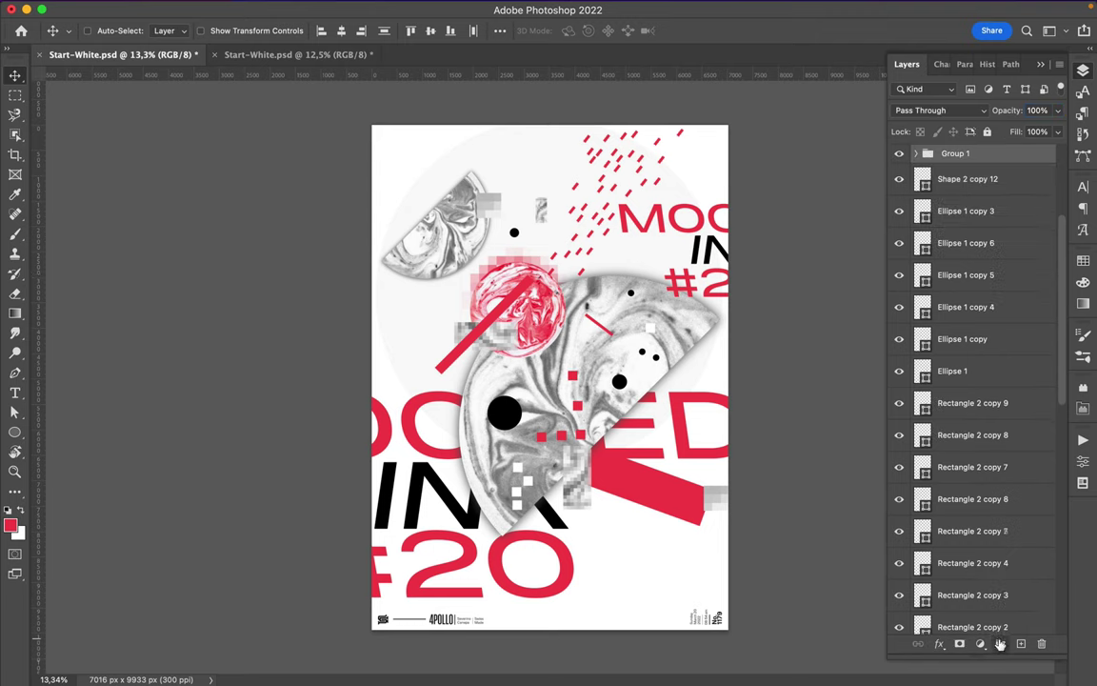
pyautogui.moveTo(627, 217)
pyautogui.mouseDown()
pyautogui.moveTo(641, 326)
pyautogui.moveTo(606, 377)
pyautogui.moveTo(605, 343)
pyautogui.moveTo(625, 343)
pyautogui.mouseUp()
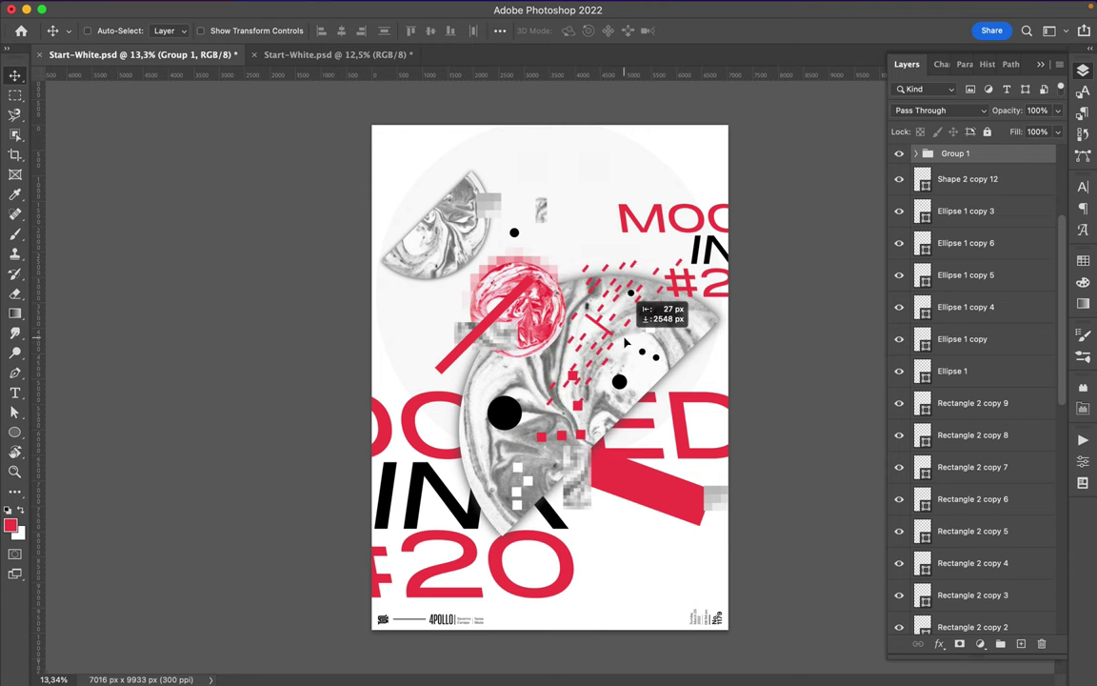
# Reposition red dash Shape 2 copy 12 and move two small red squares onto the marble shape.
pyautogui.keyDown('super'); pyautogui.moveTo(545, 297); pyautogui.dragTo(655, 373); pyautogui.keyUp('super')
pyautogui.keyDown('super'); pyautogui.moveTo(578, 435); pyautogui.dragTo(515, 372); pyautogui.keyUp('super')
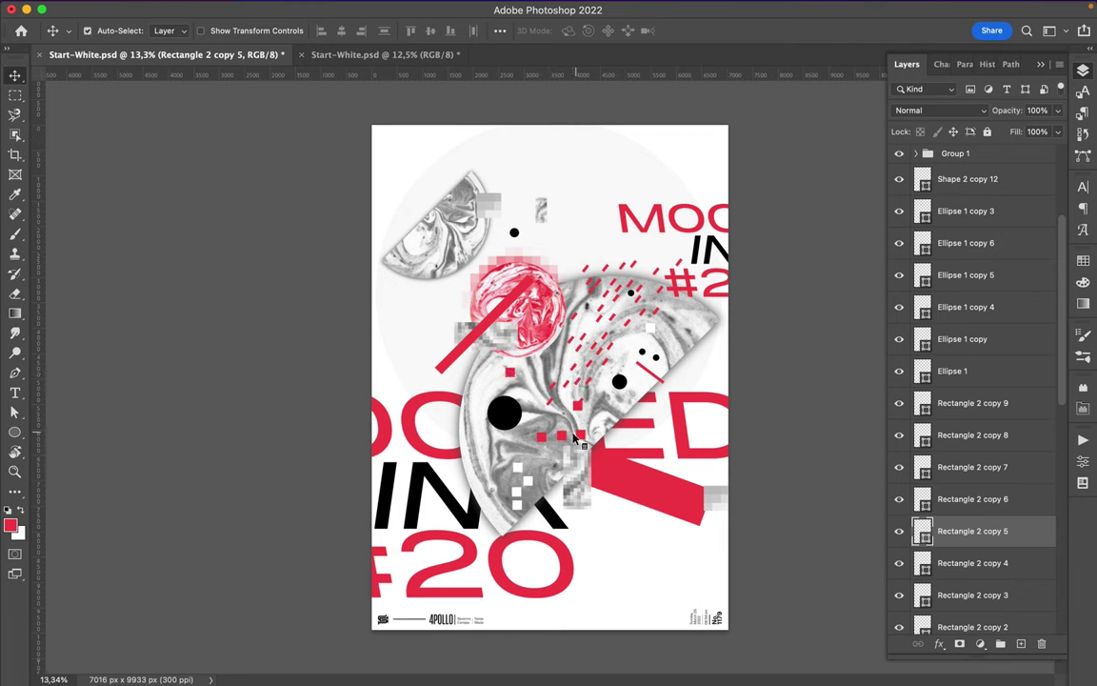
pyautogui.keyDown('super'); pyautogui.moveTo(561, 435); pyautogui.dragTo(662, 340); pyautogui.keyUp('super')
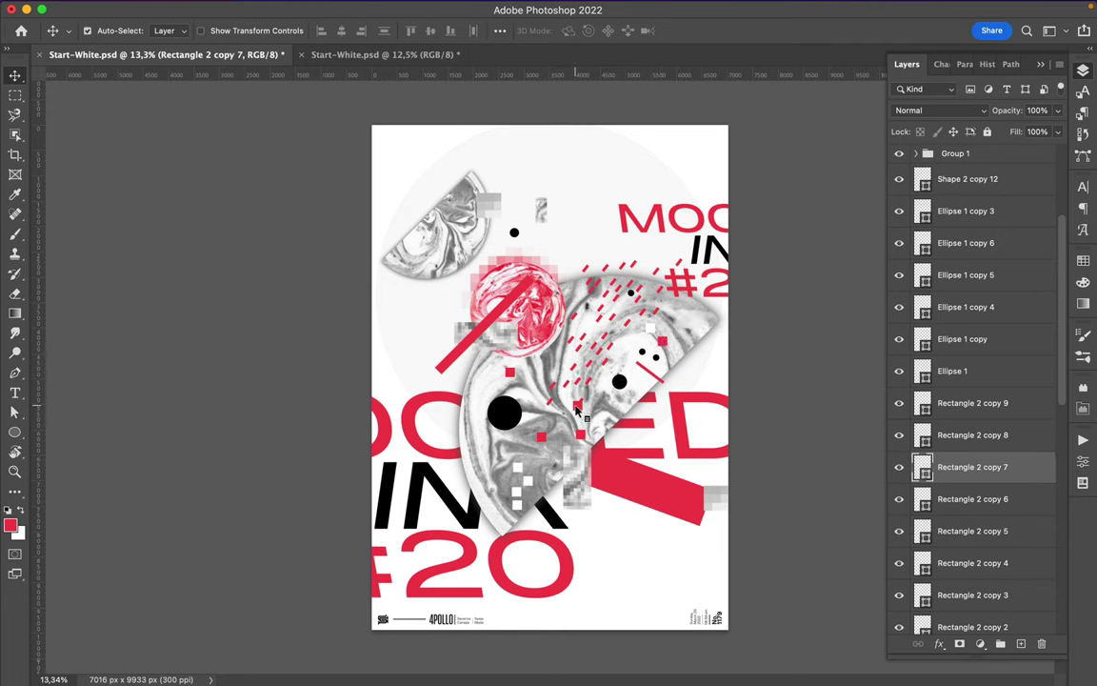
# Duplicate red dash Shape 2 copy 7 three times and move Shape 2 copy 4 into the dash cluster.
pyautogui.keyDown('super'); pyautogui.click(606, 365); pyautogui.keyUp('super')
pyautogui.keyDown('alt'); pyautogui.moveTo(604, 365); pyautogui.dragTo(602, 366); pyautogui.keyUp('alt')
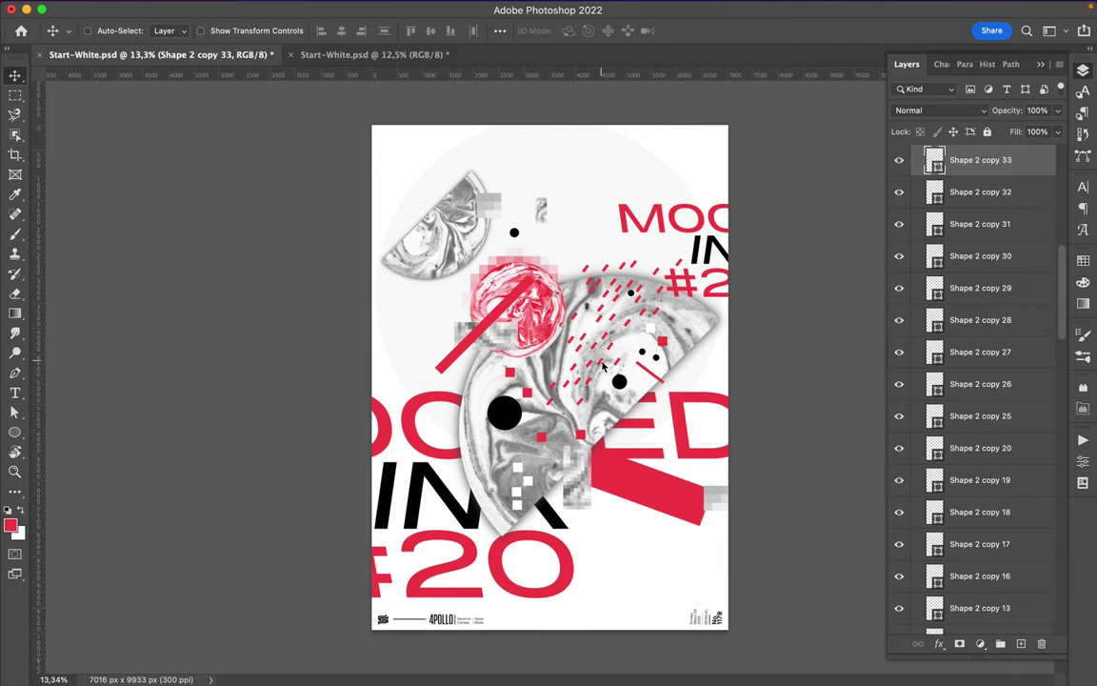
pyautogui.keyDown('alt'); pyautogui.moveTo(602, 366); pyautogui.dragTo(596, 361); pyautogui.keyUp('alt')
pyautogui.keyDown('alt'); pyautogui.moveTo(596, 361); pyautogui.dragTo(590, 357); pyautogui.keyUp('alt')
pyautogui.keyDown('super'); pyautogui.click(583, 351); pyautogui.keyUp('super')
pyautogui.moveTo(583, 352)
pyautogui.mouseDown()
pyautogui.moveTo(637, 252)
pyautogui.moveTo(633, 282)
pyautogui.mouseUp()
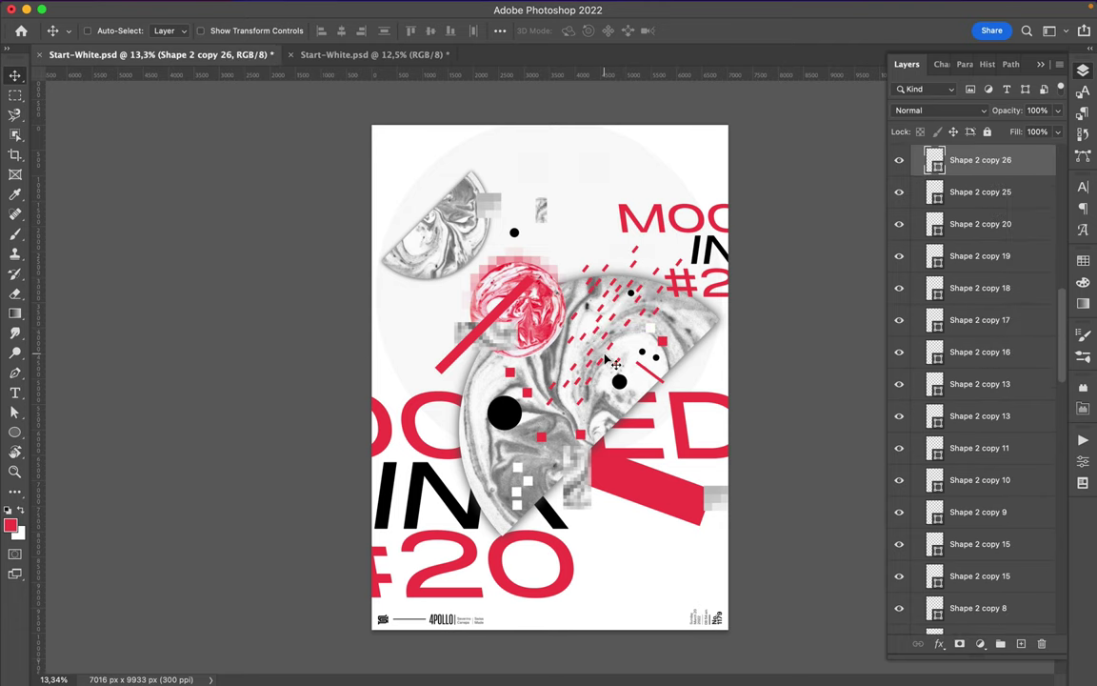
# Save the finished poster.
pyautogui.scroll(-2, 606, 359)
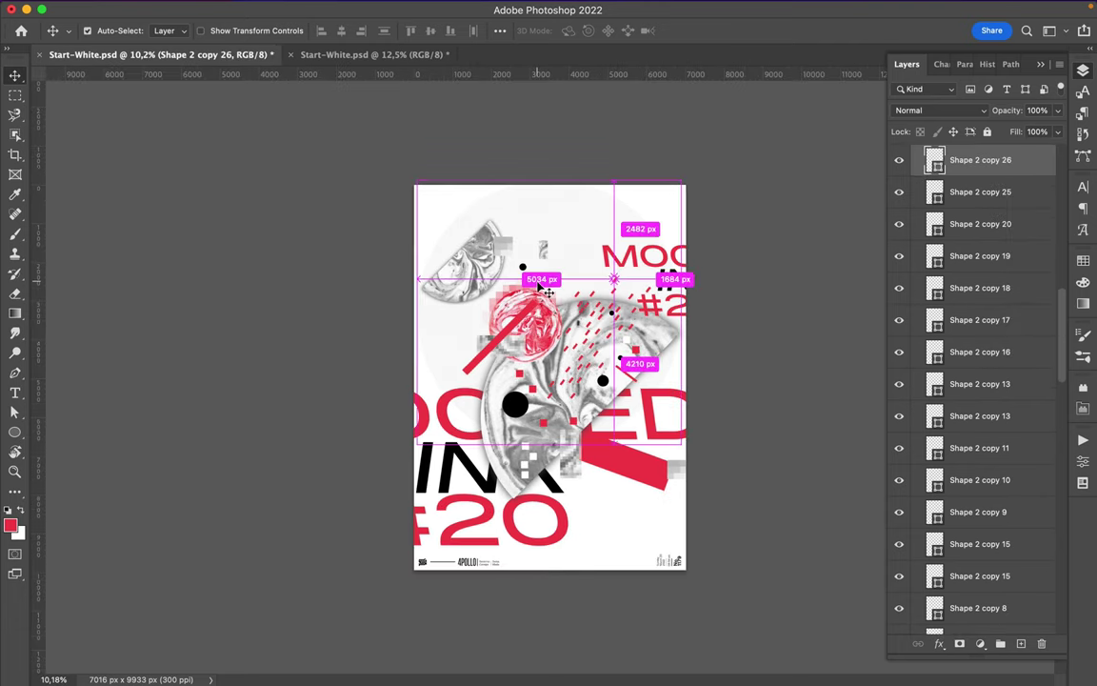
pyautogui.press('super+s')
pyautogui.click(738, 9)
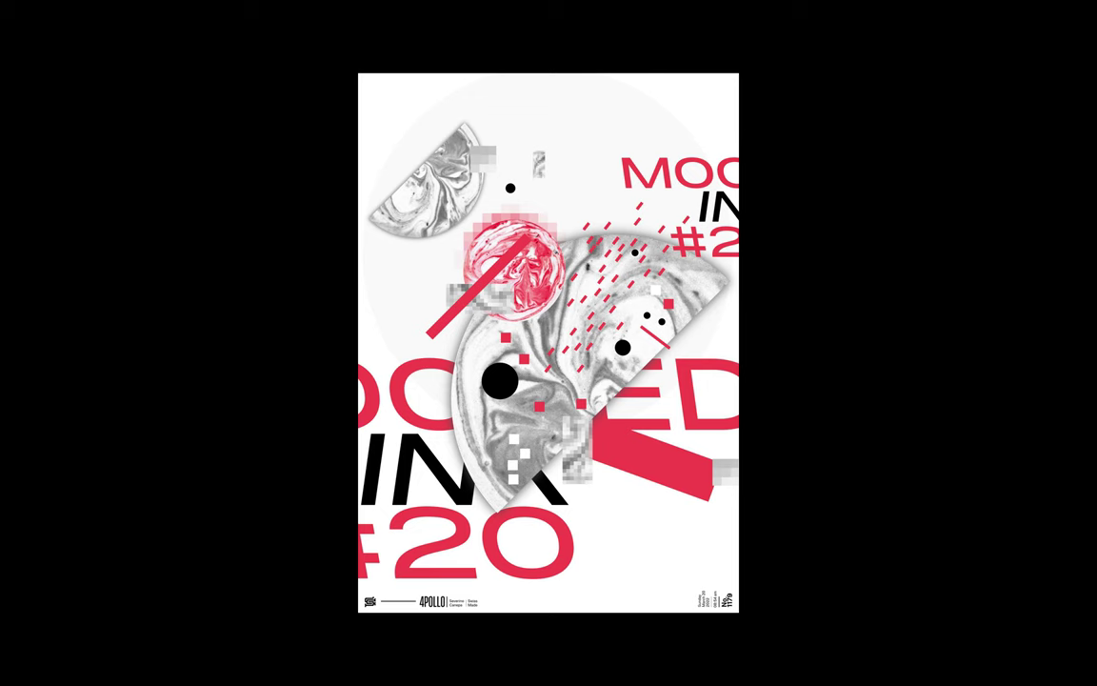